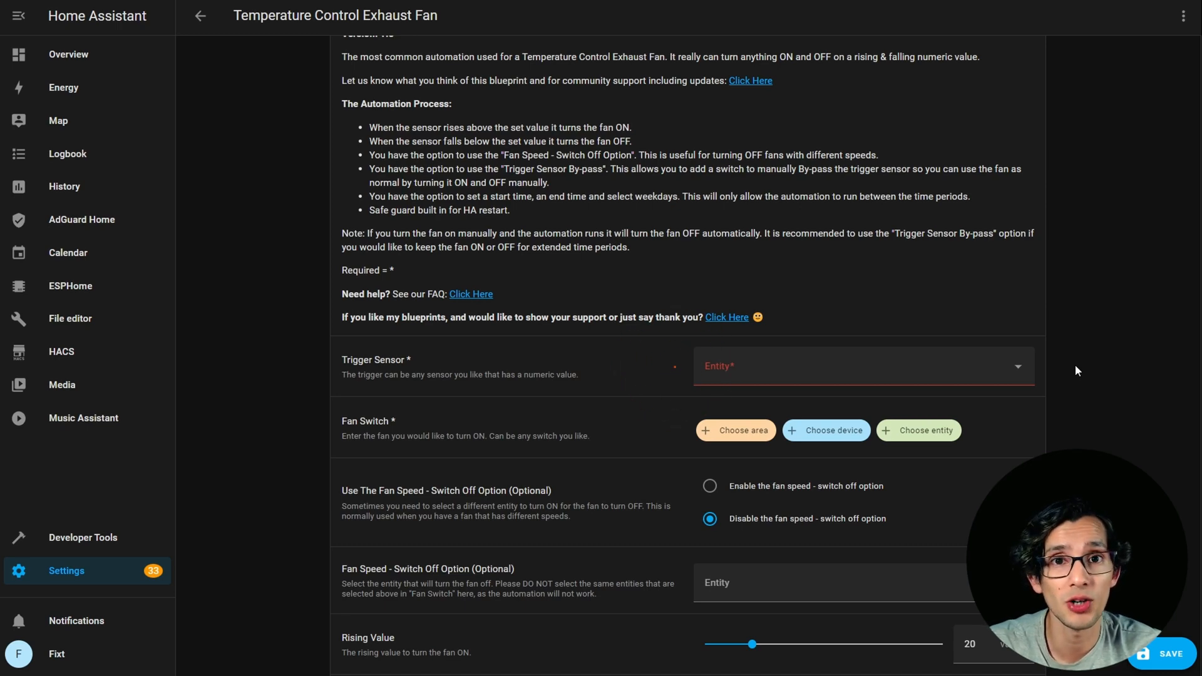
# Set the trigger sensor to the LivingRoom Temperature entity by searching for temperature_l.
pyautogui.click(1018, 368)
pyautogui.write('te')
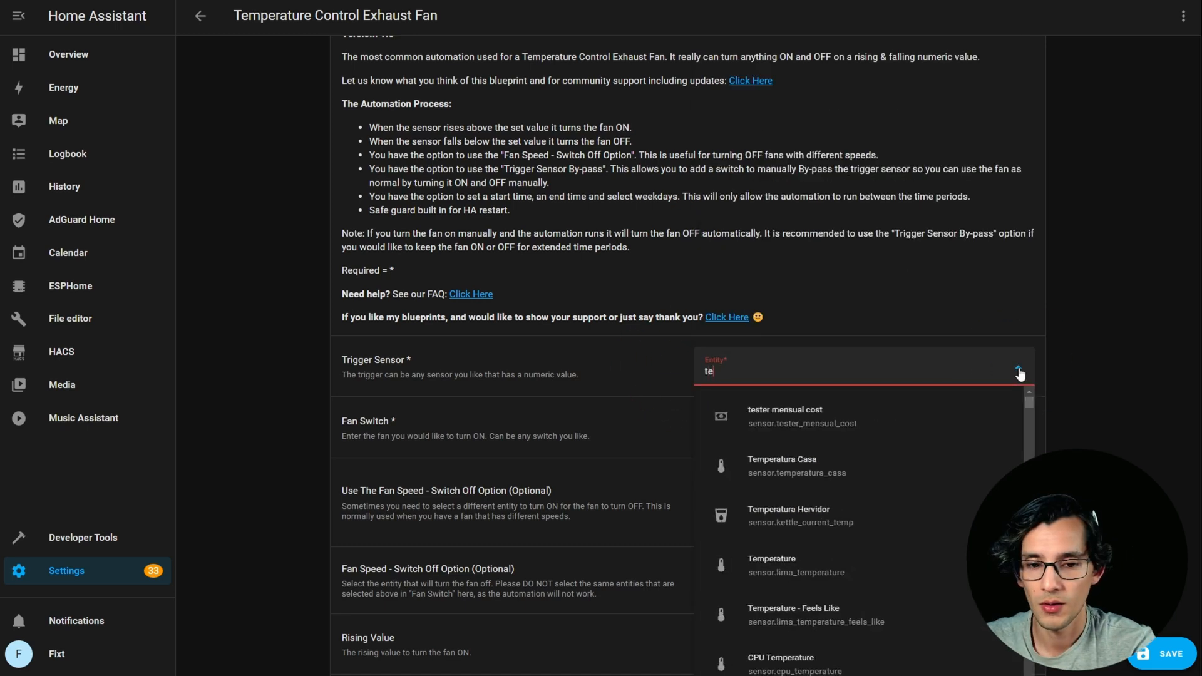
pyautogui.write('mperature_l')
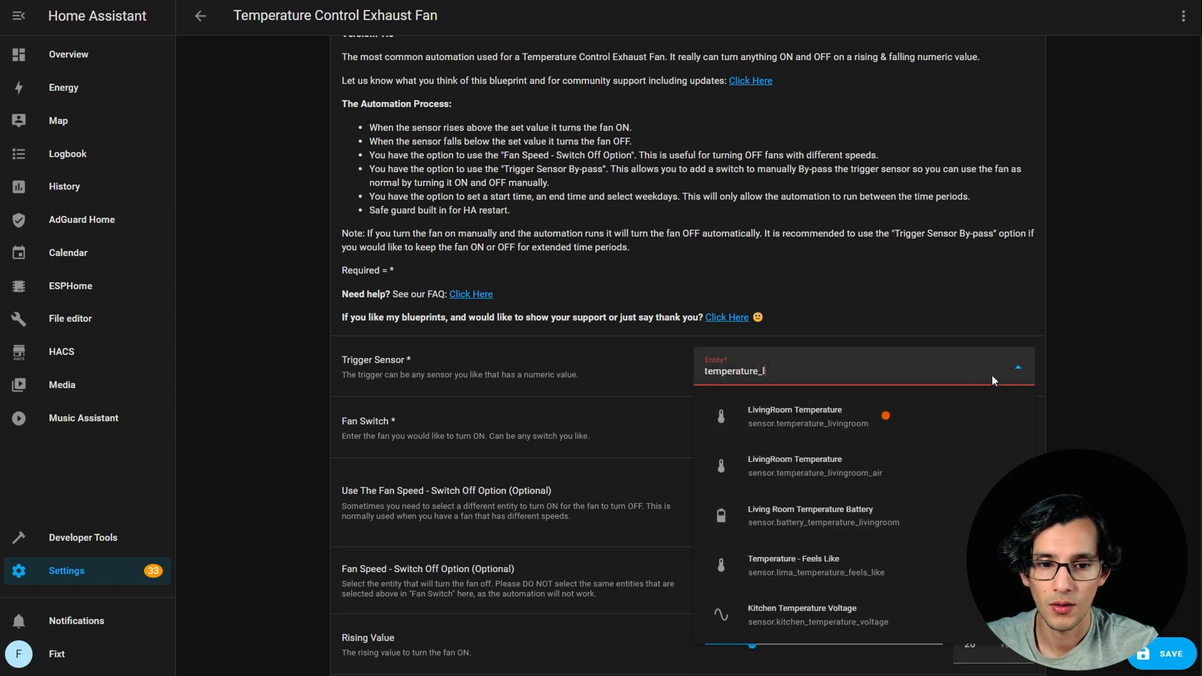
pyautogui.click(886, 417)
# Add the entity switch.fan as the Fan Switch that the automation turns on.
pyautogui.scroll(-1, 1109, 402)
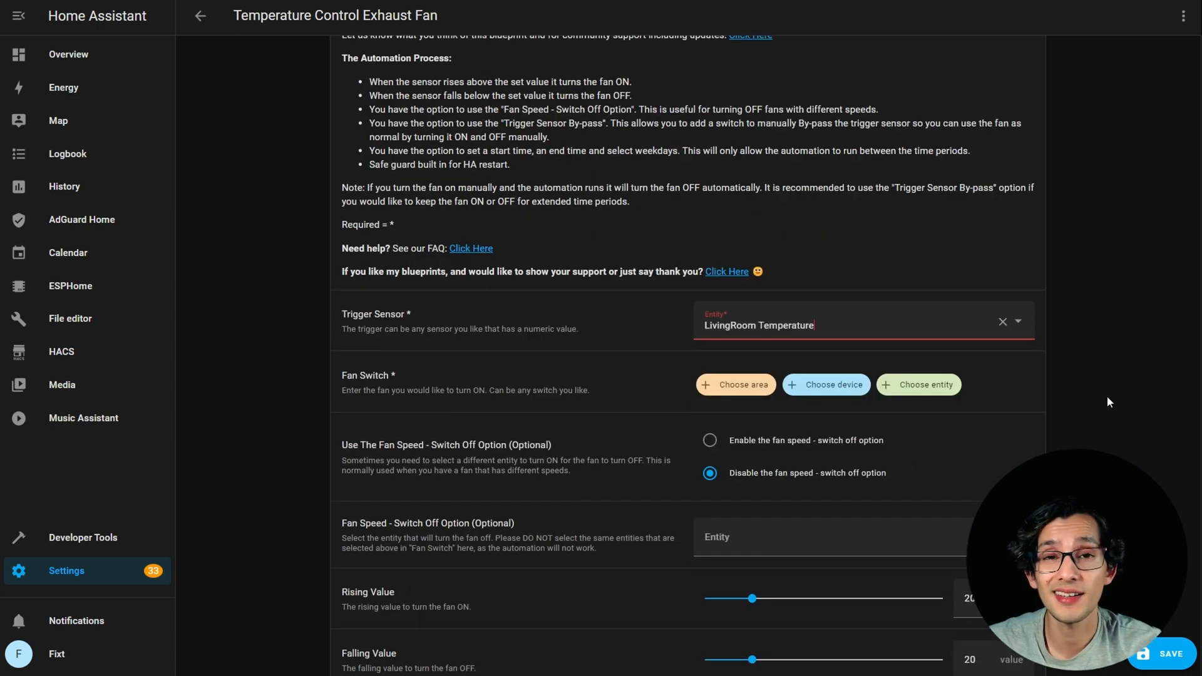
pyautogui.click(951, 385)
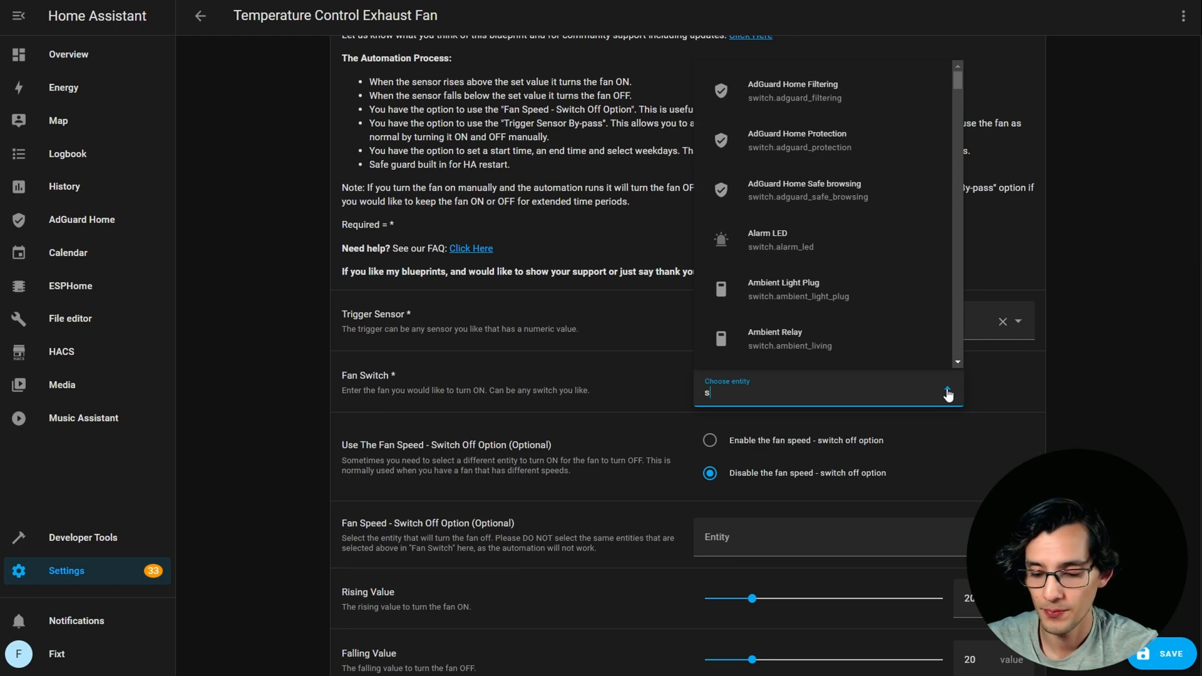
pyautogui.write('switch.f')
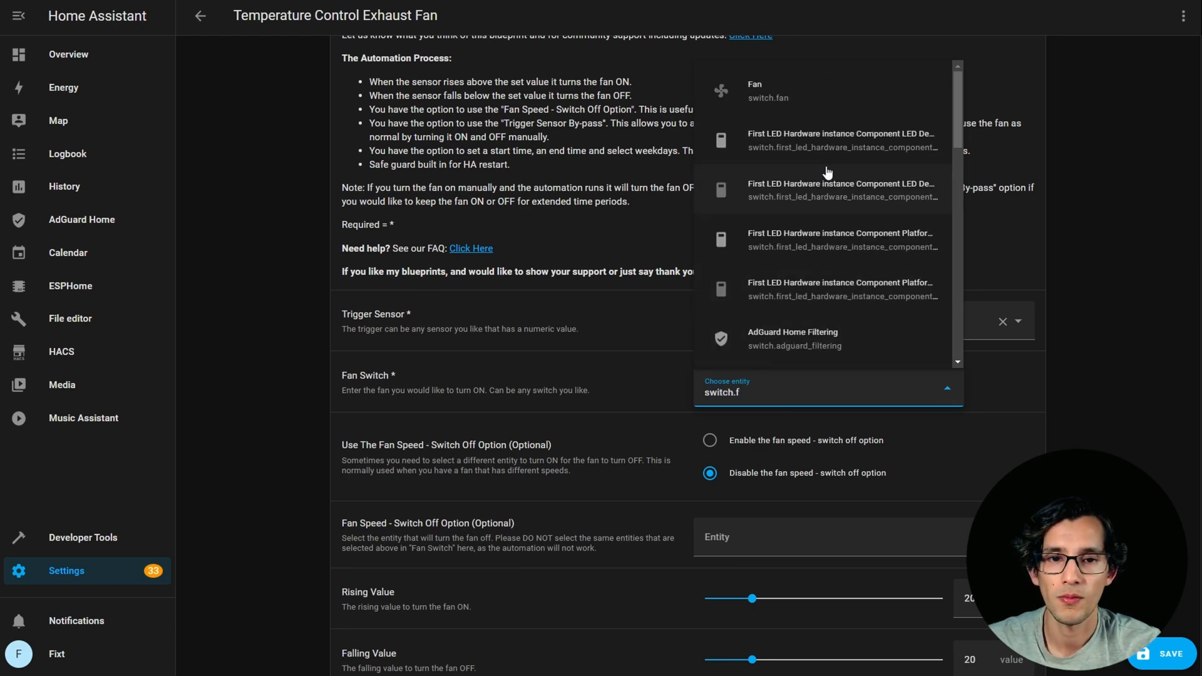
pyautogui.click(787, 85)
# Set the fan's Rising Value to 23 and its Falling Value to 21.
pyautogui.scroll(-3, 1096, 371)
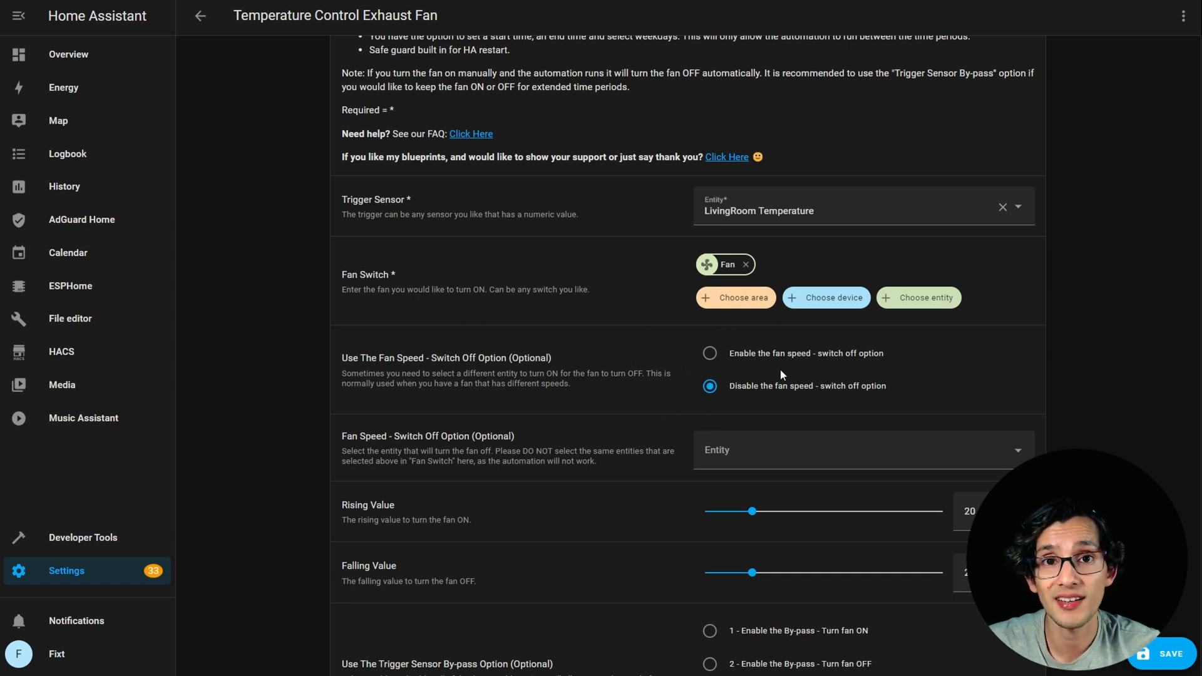
pyautogui.scroll(-3, 1100, 283)
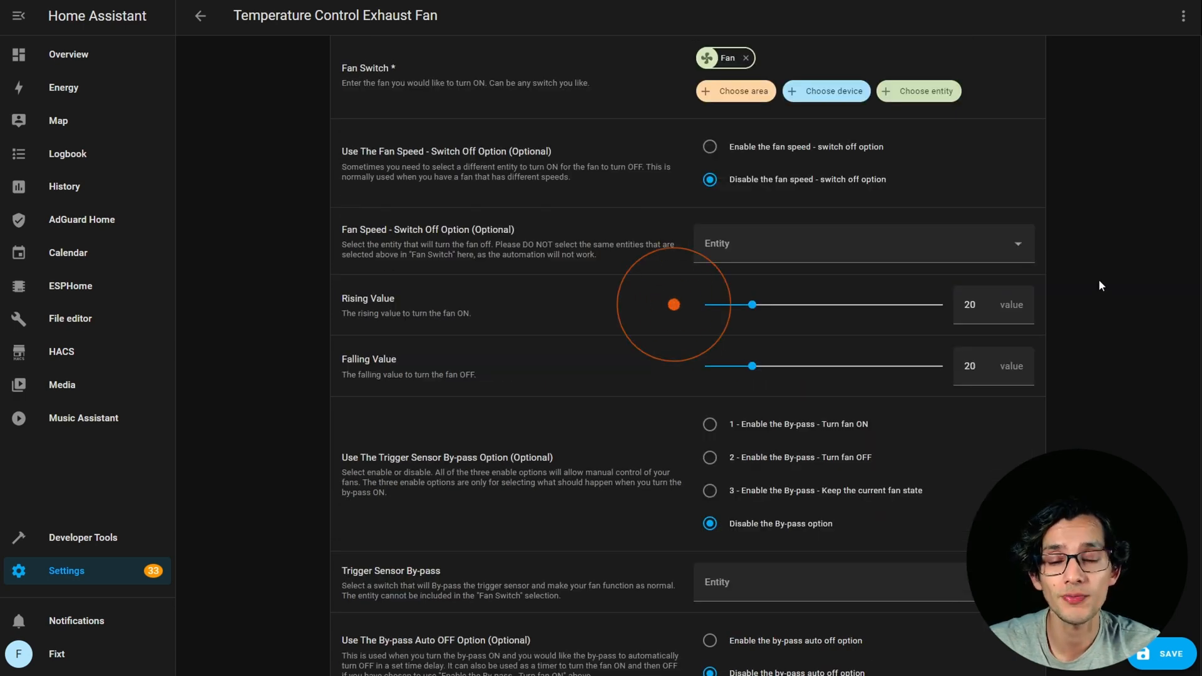
pyautogui.moveTo(752, 305); pyautogui.dragTo(760, 305)
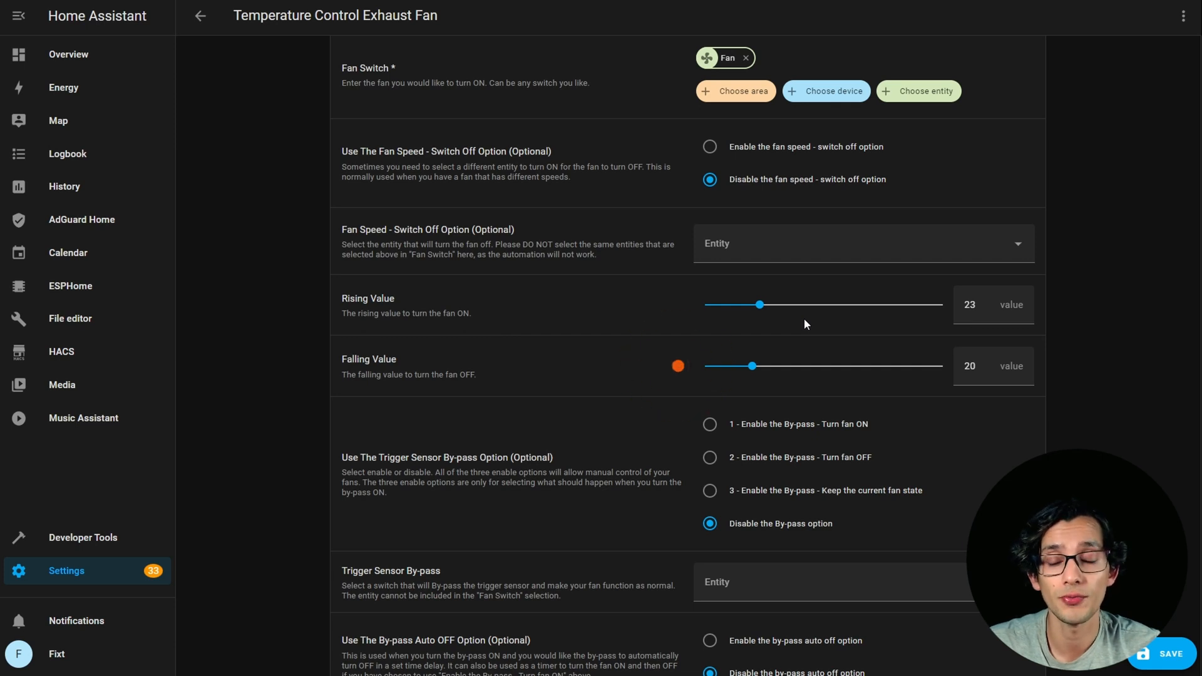
pyautogui.moveTo(752, 366); pyautogui.dragTo(754, 369)
# Search for the fan input booleans and choose Control Fan as the Trigger Sensor By-pass entity.
pyautogui.scroll(-2, 1069, 371)
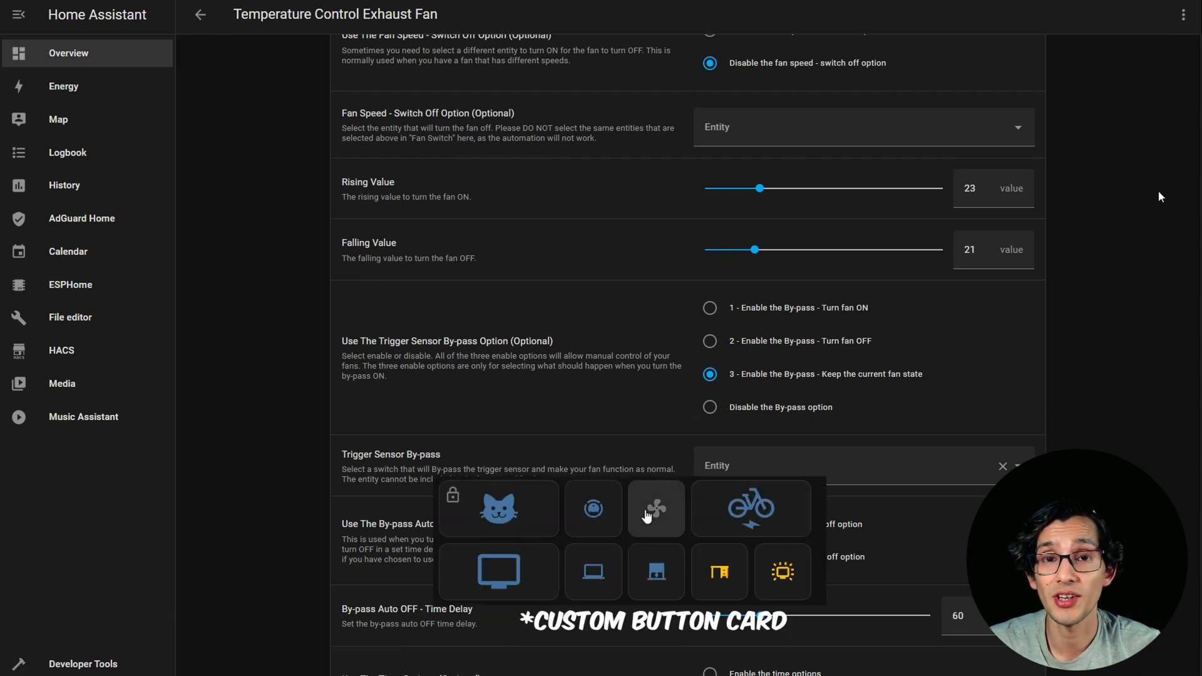
pyautogui.scroll(-1, 1108, 332)
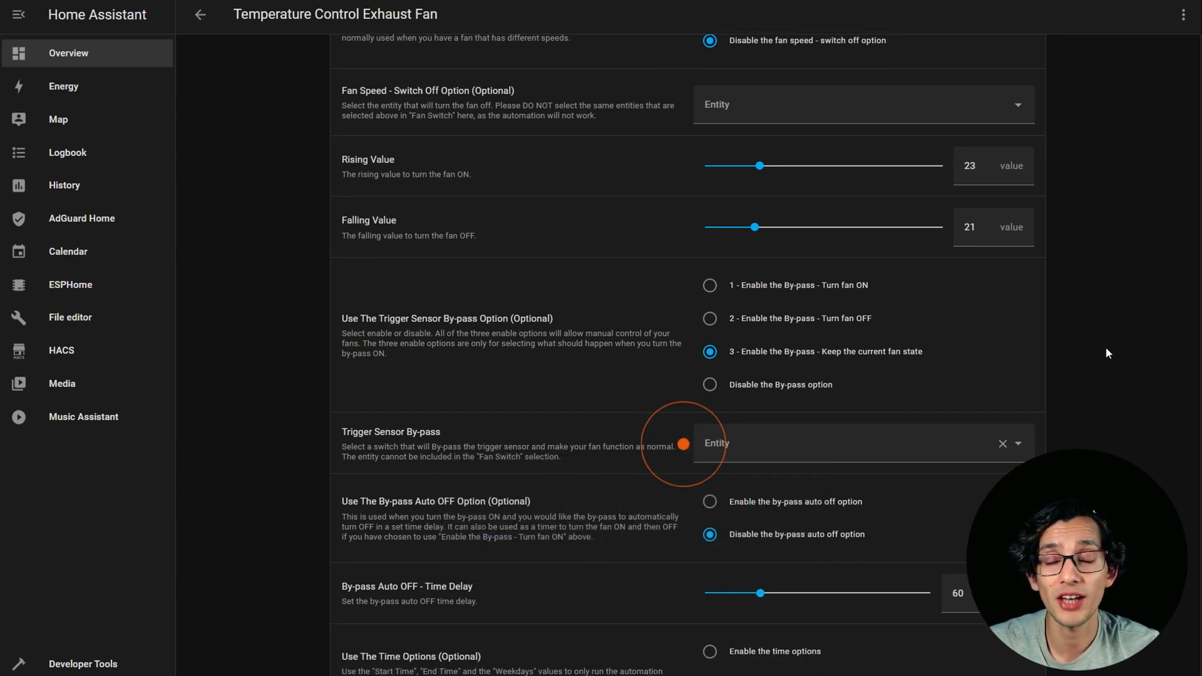
pyautogui.click(1018, 443)
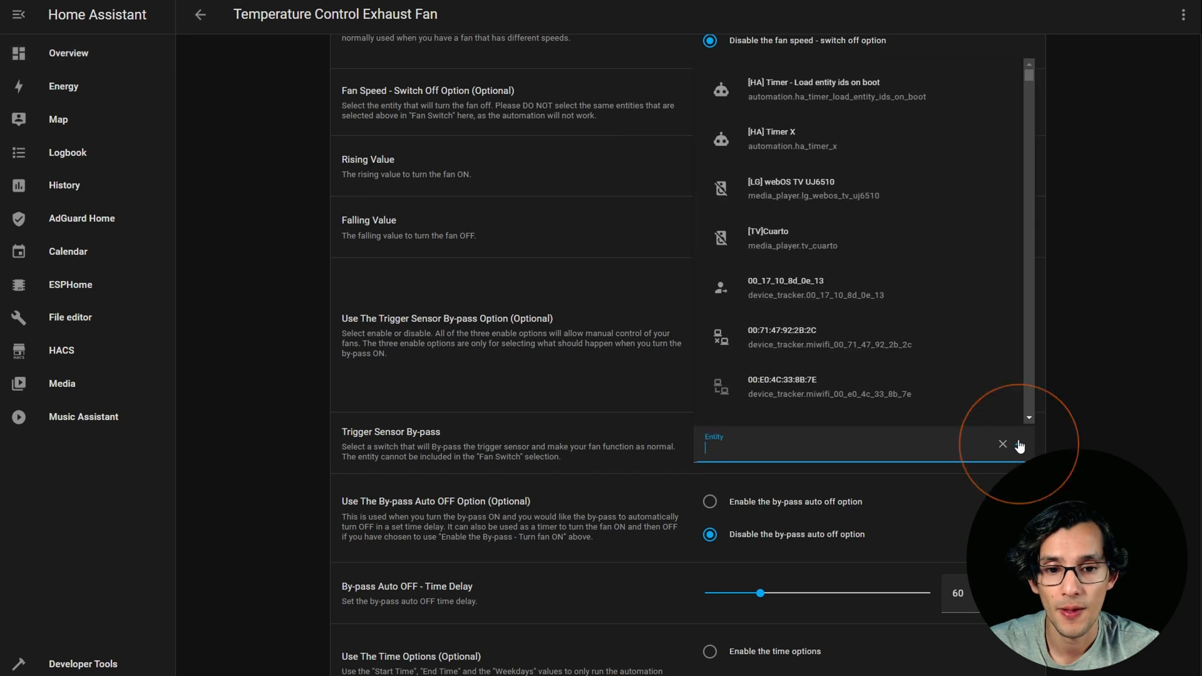
pyautogui.write('input_')
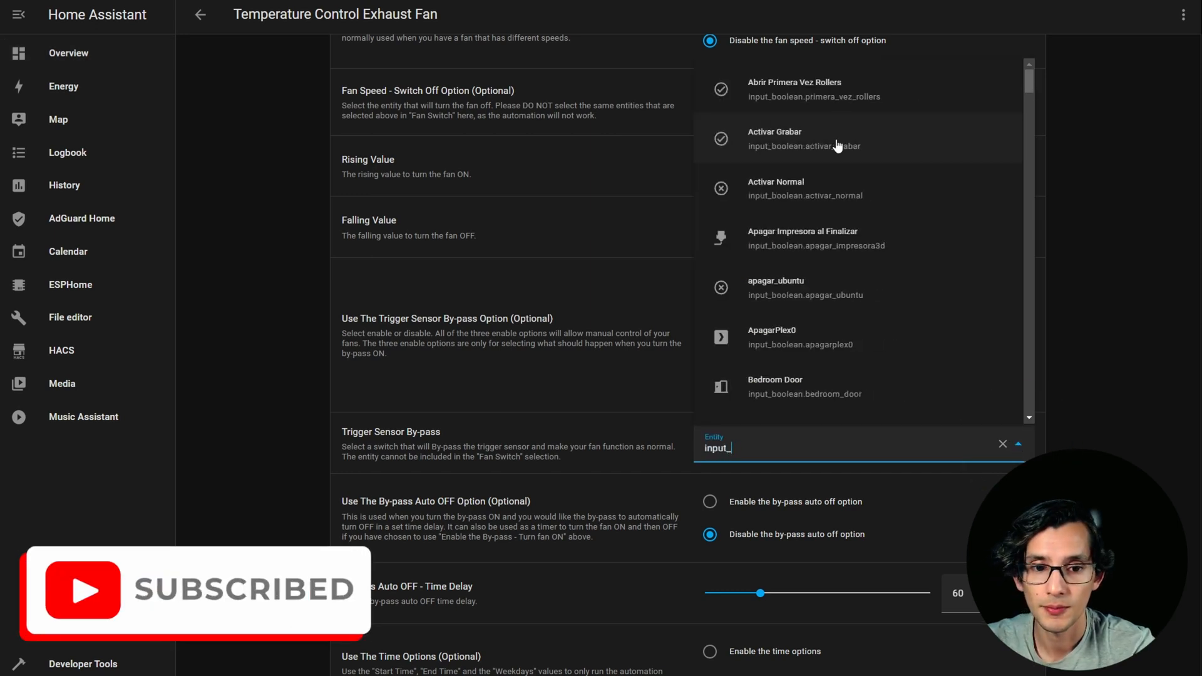
pyautogui.write('boolean_fa')
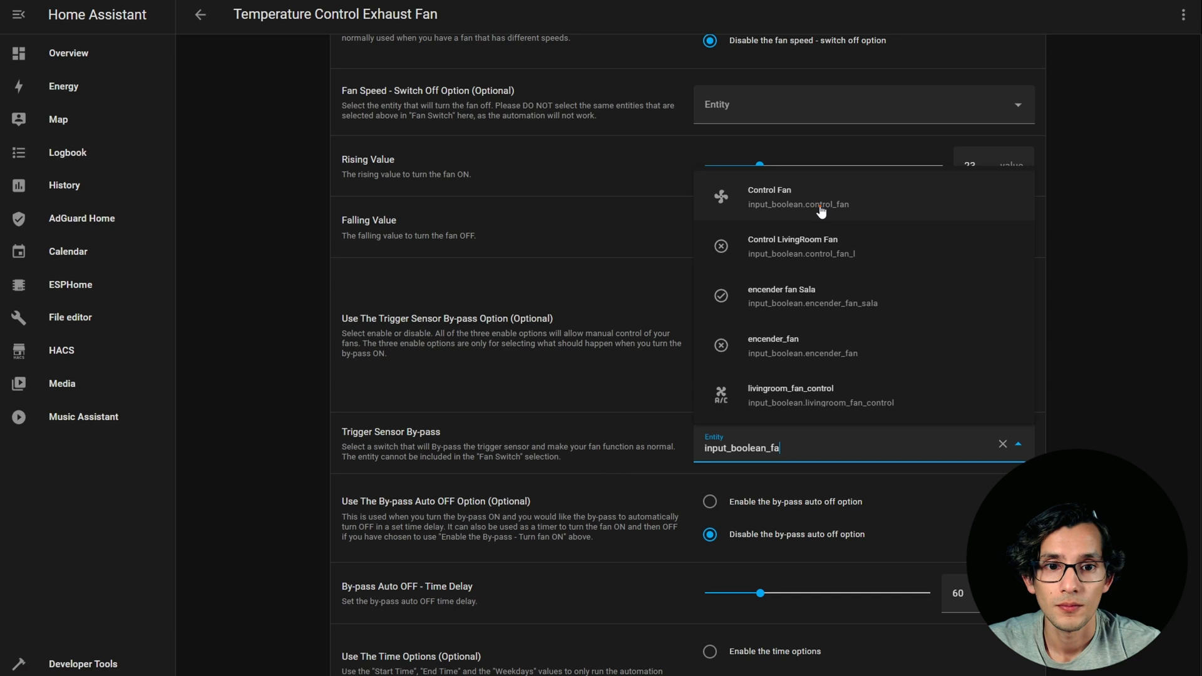
pyautogui.click(820, 204)
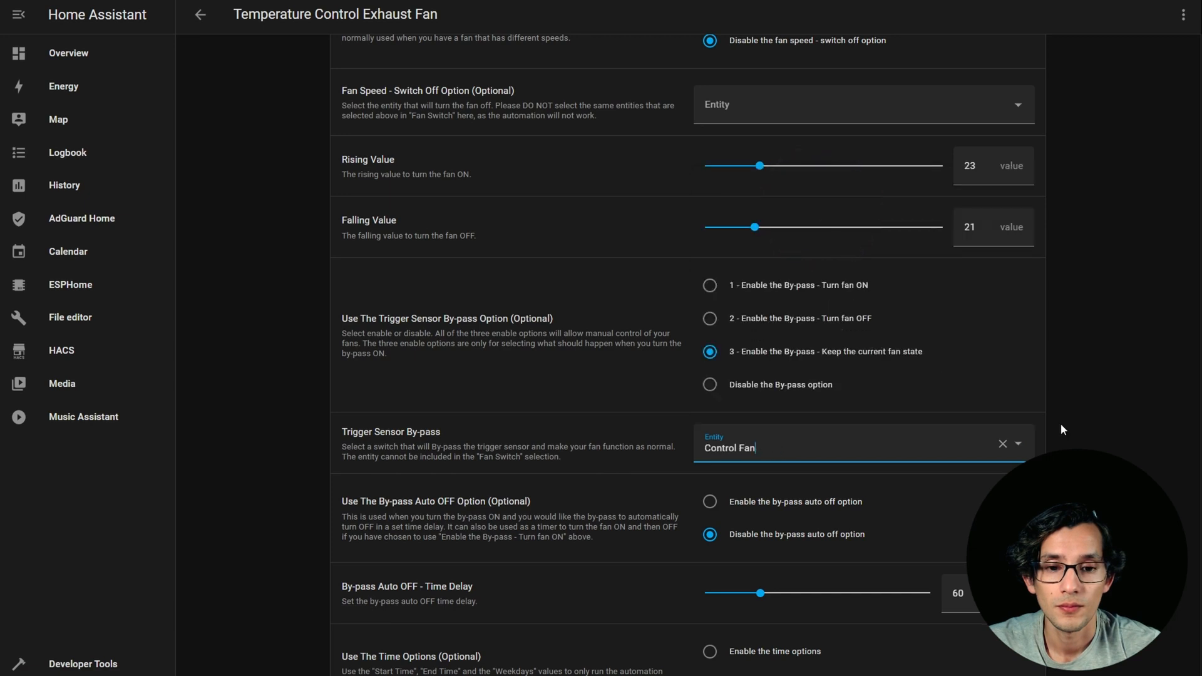
# Look over the remaining optional settings and save the automation as Temperature Control Exhaust Fan Test.
pyautogui.scroll(-1, 1100, 451)
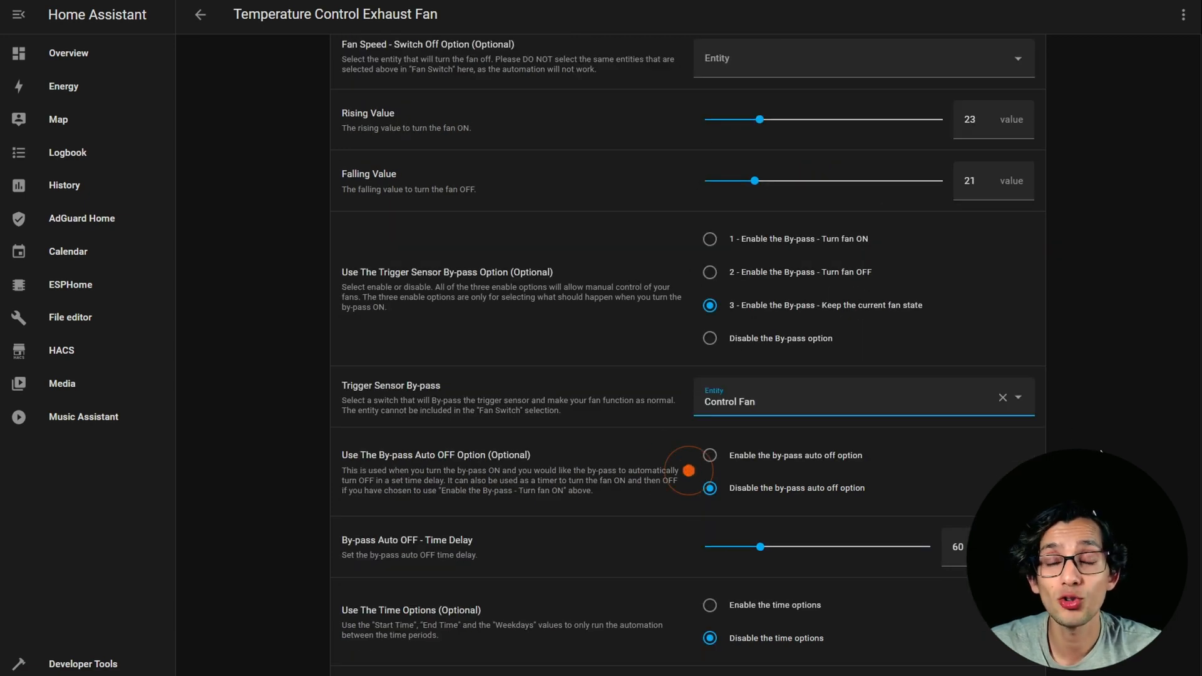
pyautogui.scroll(-1, 1101, 451)
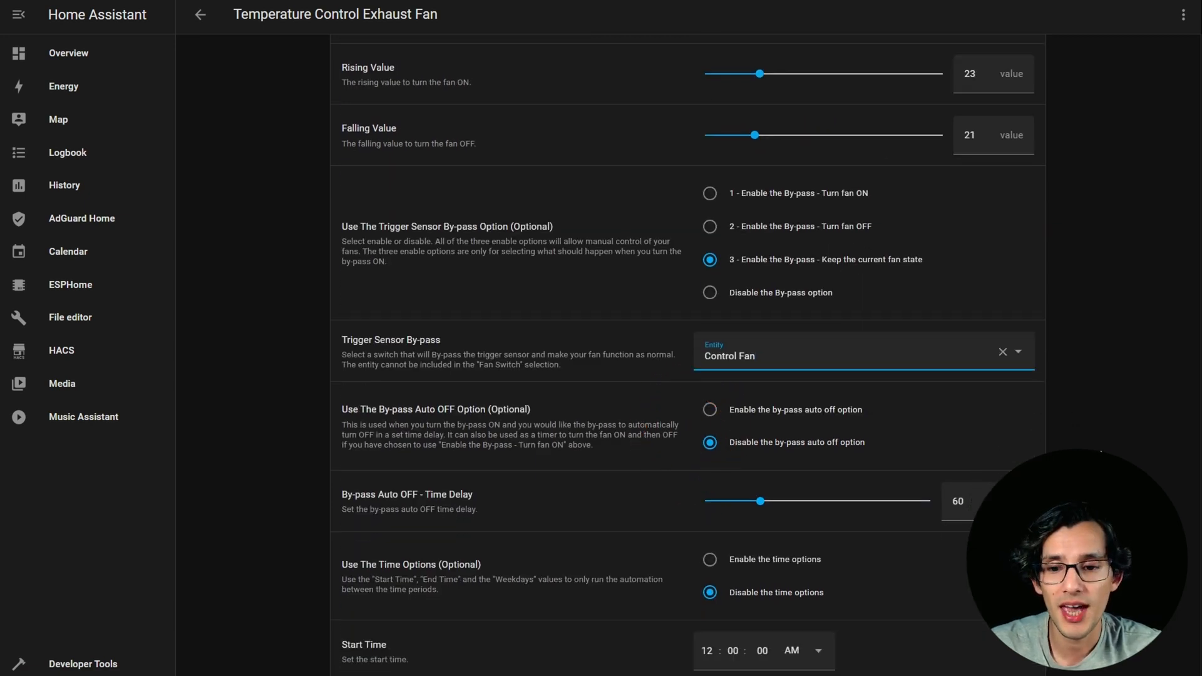
pyautogui.scroll(1, 1088, 446)
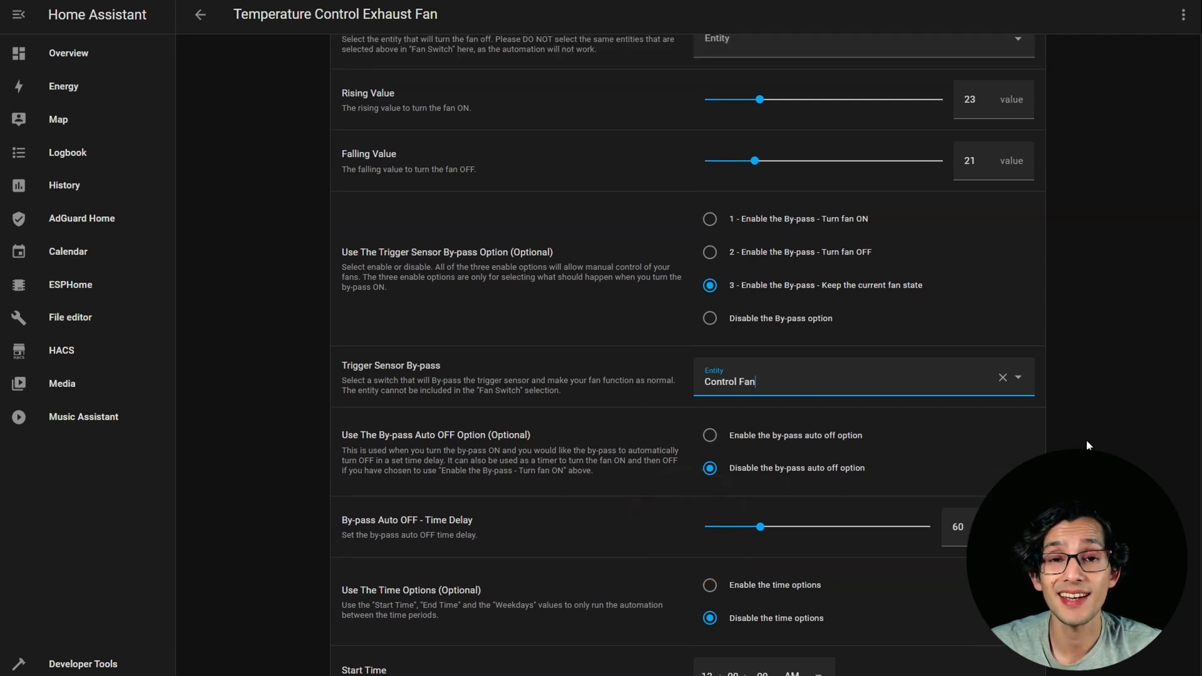
pyautogui.scroll(-5, 1088, 445)
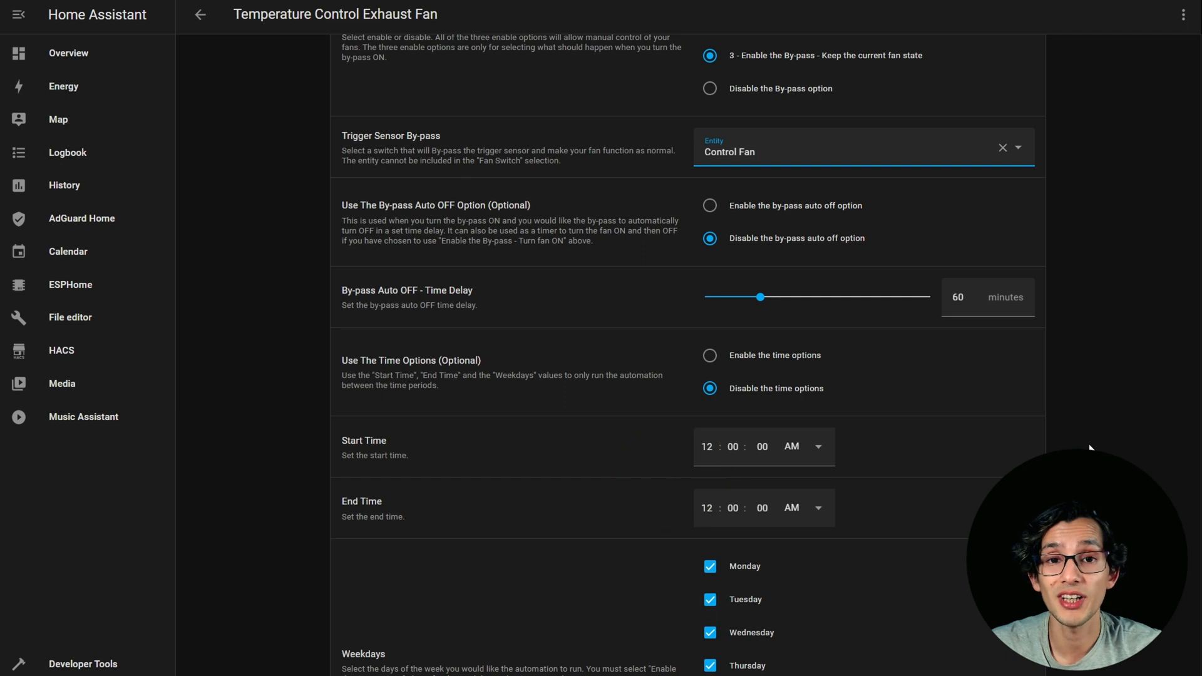
pyautogui.click(1149, 644)
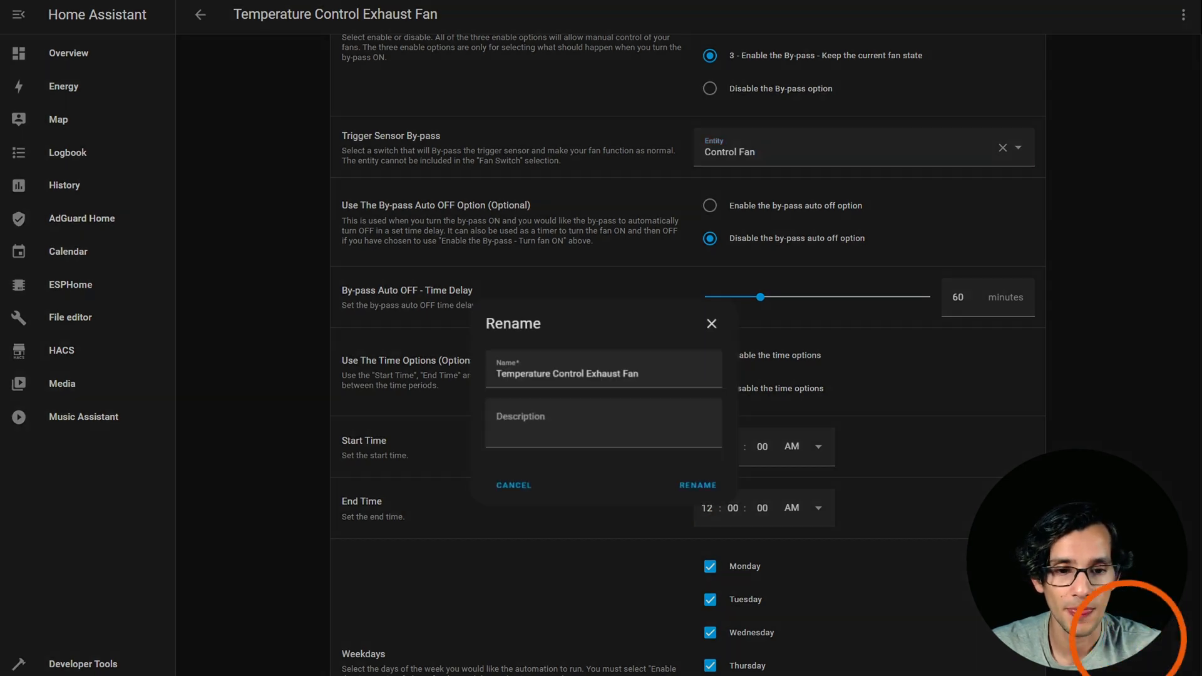
pyautogui.write('Test')
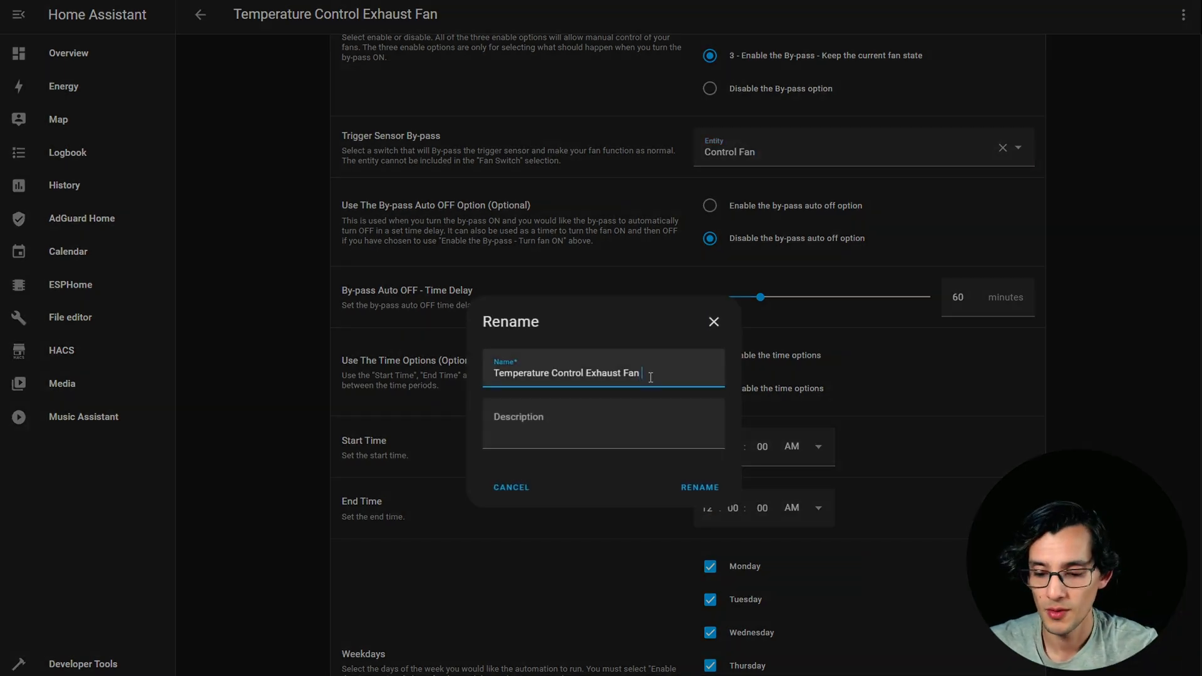
pyautogui.click(697, 486)
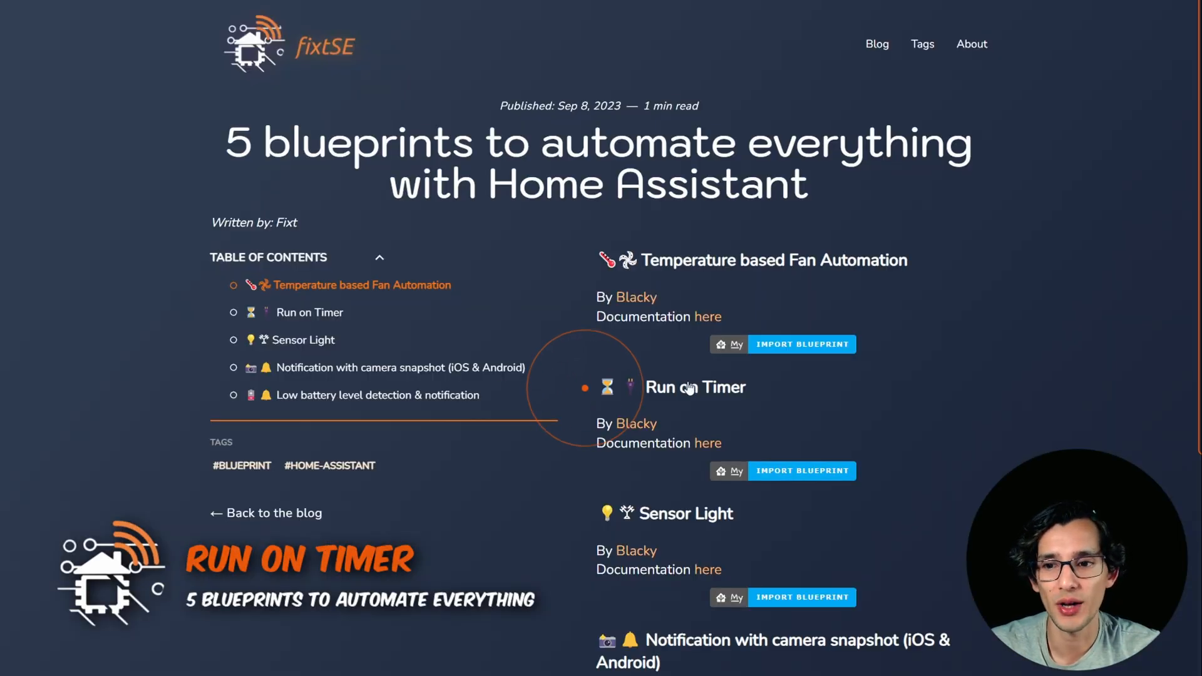
# Import the Run on Timer blueprint from the blog post into Home Assistant.
pyautogui.click(307, 312)
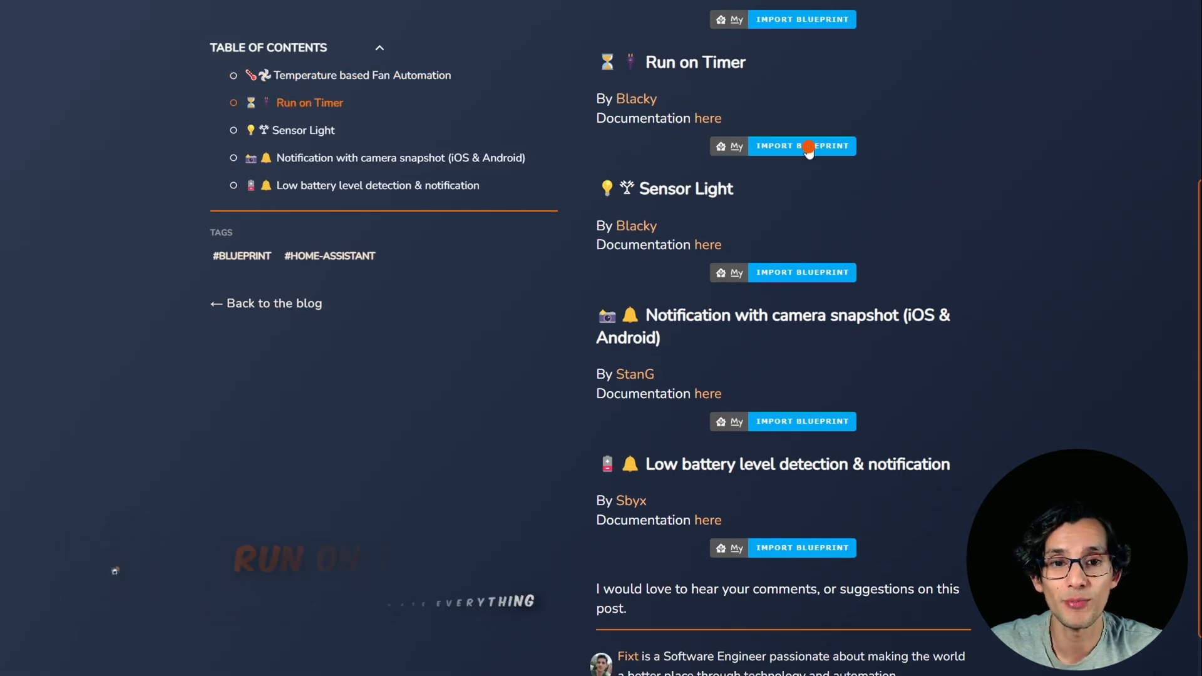
pyautogui.click(807, 146)
pyautogui.click(734, 142)
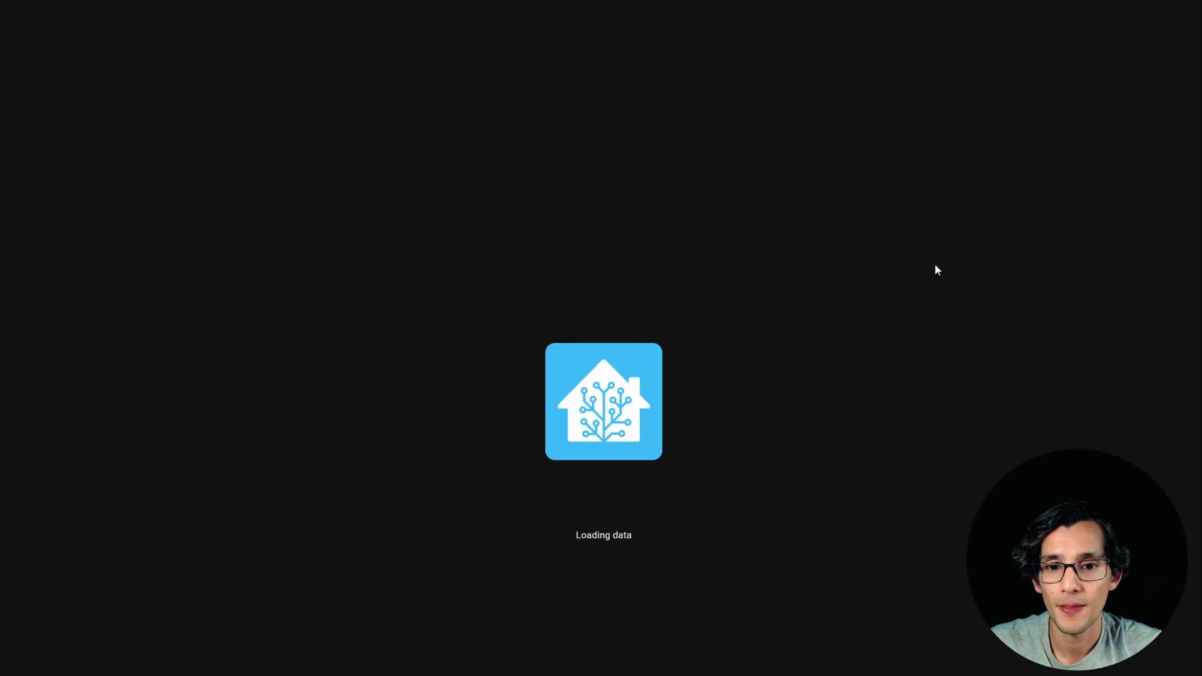
pyautogui.click(762, 487)
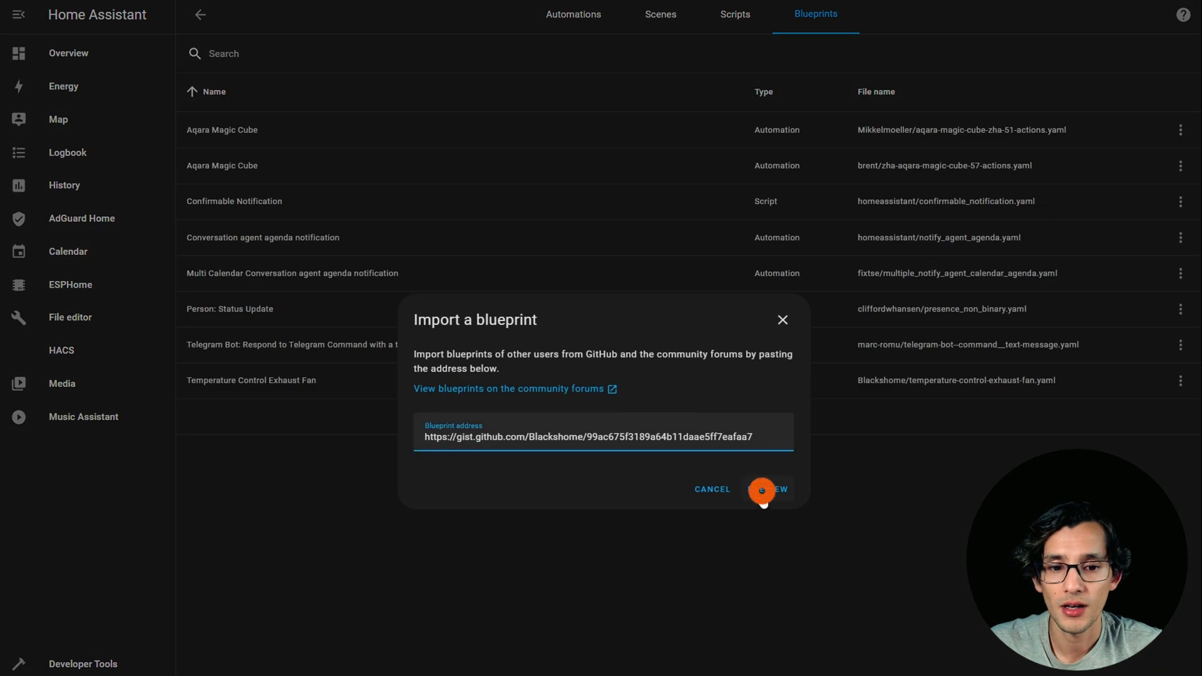
pyautogui.click(751, 665)
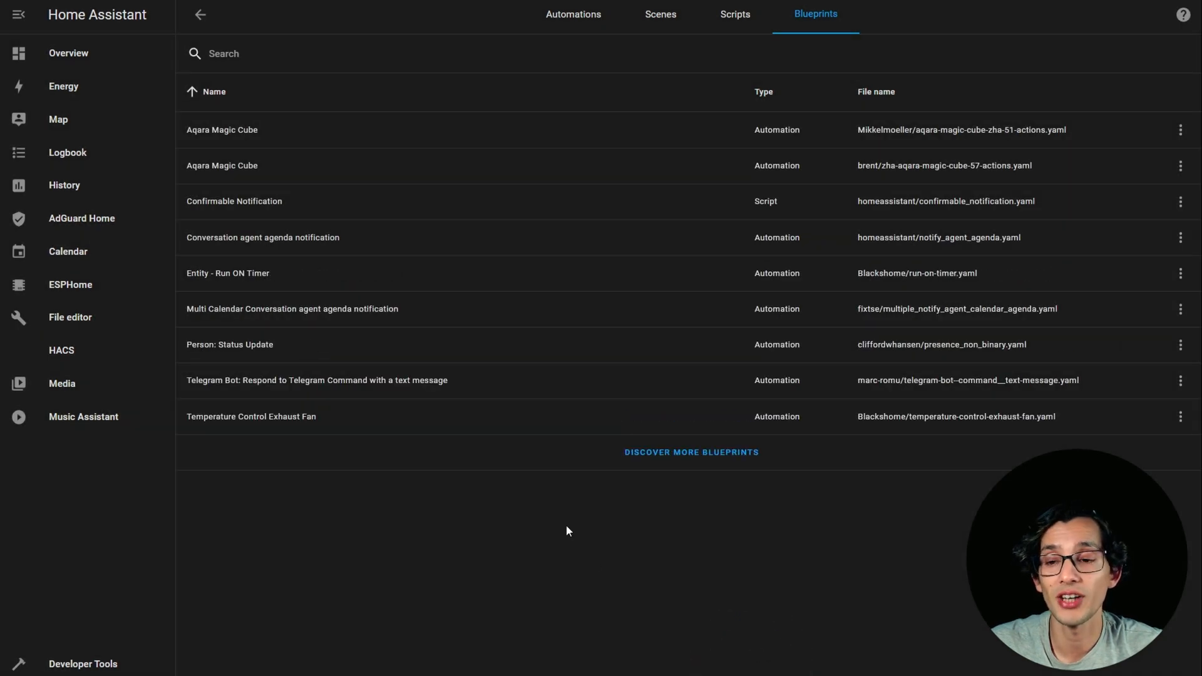
# Create an automation from the Entity - Run ON Timer blueprint with the light Sala 1 as its entity.
pyautogui.click(254, 274)
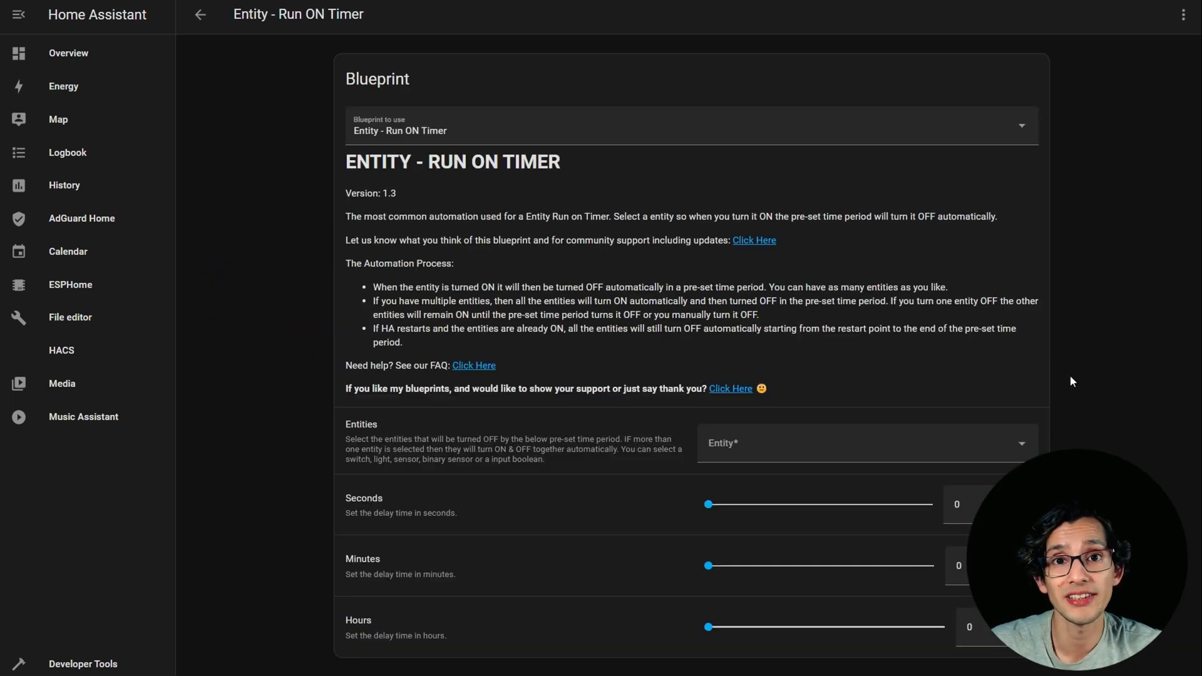
pyautogui.click(1017, 433)
pyautogui.write('sala')
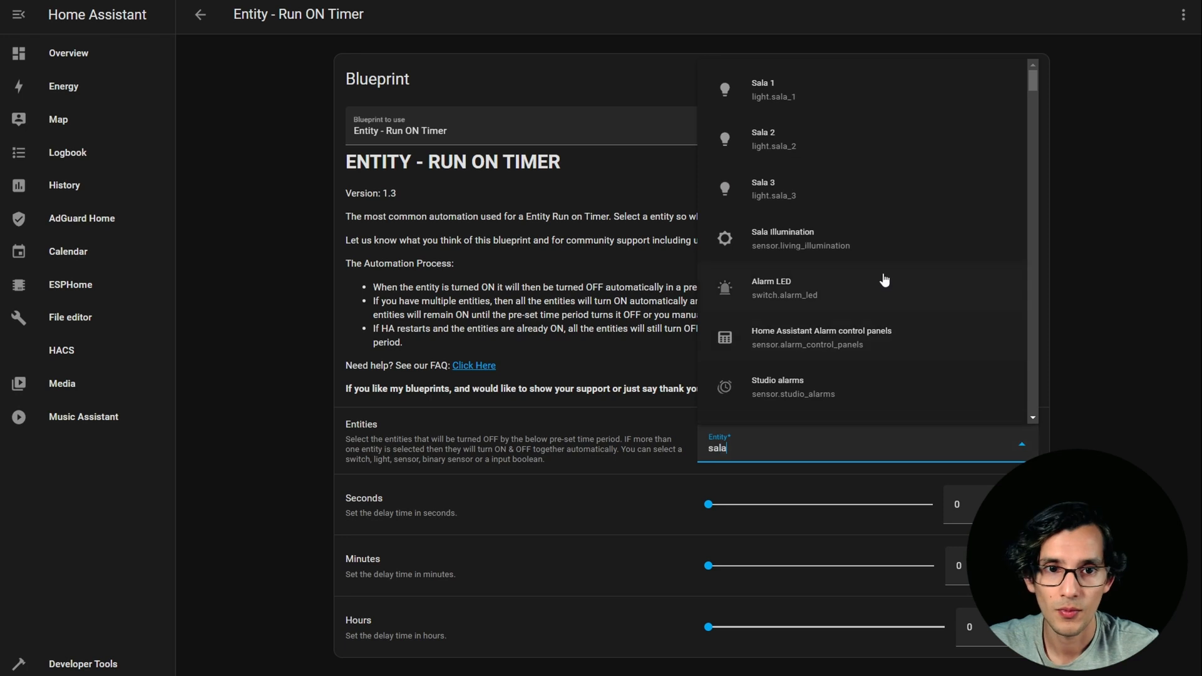
pyautogui.click(757, 86)
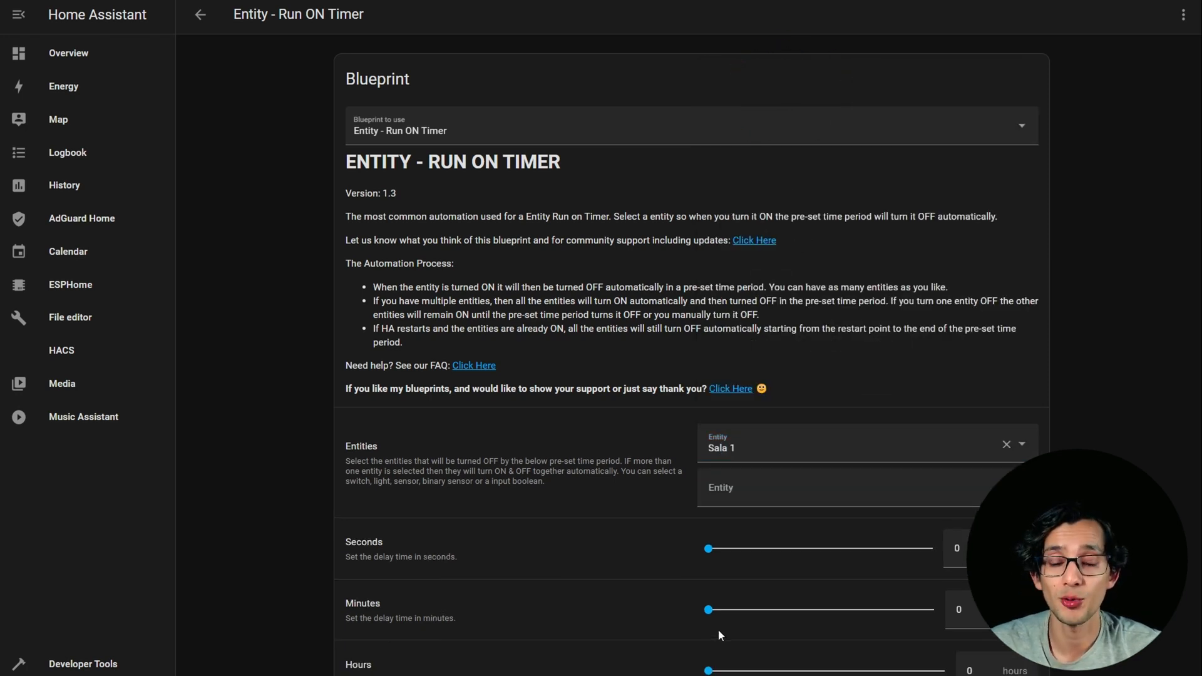
# Set the delay to 2 minutes and save the automation as Entity - Run ON Timer Test.
pyautogui.moveTo(710, 614); pyautogui.dragTo(718, 615)
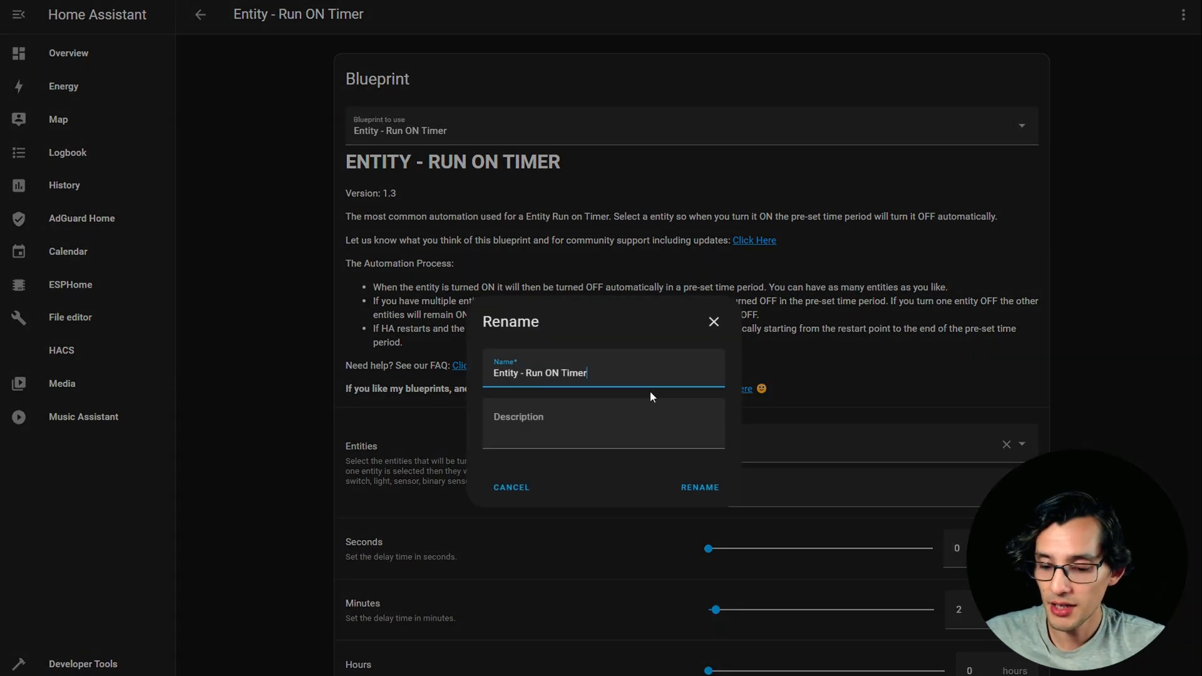
pyautogui.write('Test')
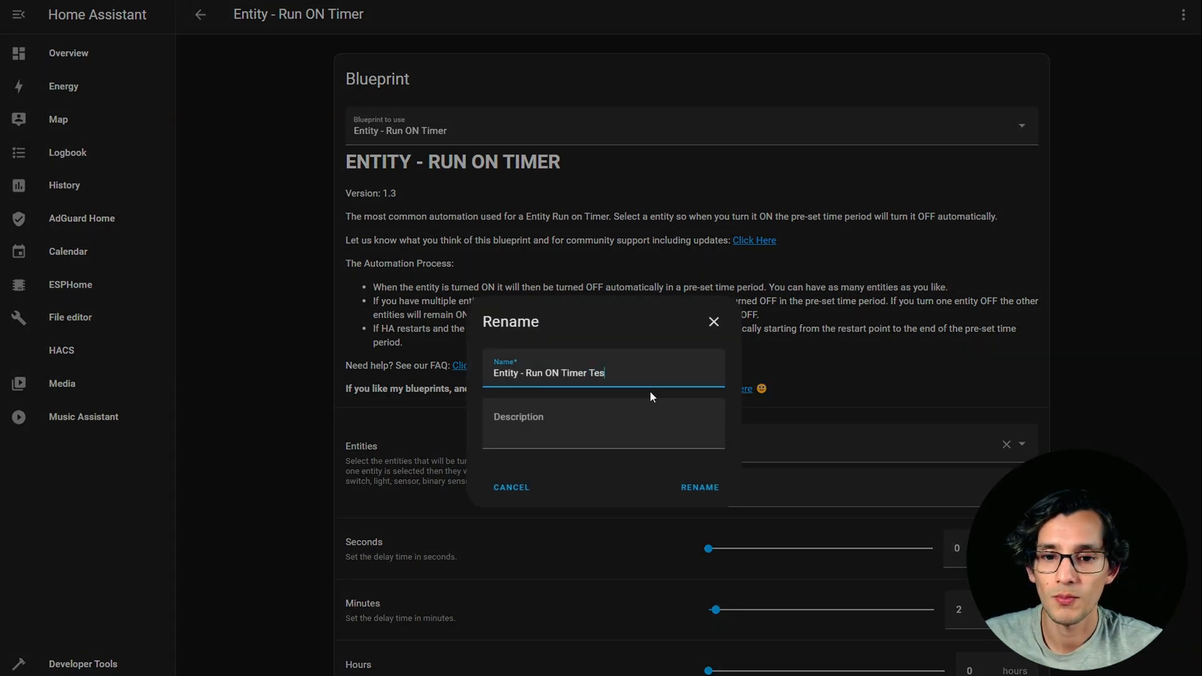
pyautogui.click(689, 488)
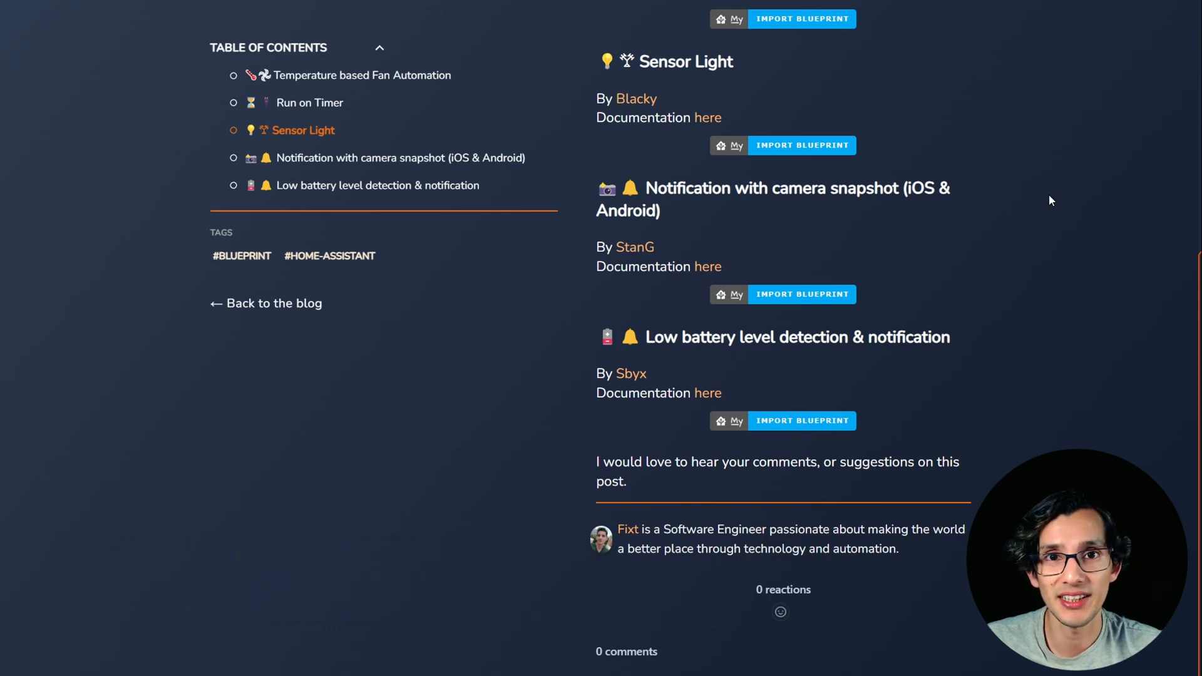
# Import the Sensor Light blueprint from the blog post and start a new automation from it.
pyautogui.click(836, 146)
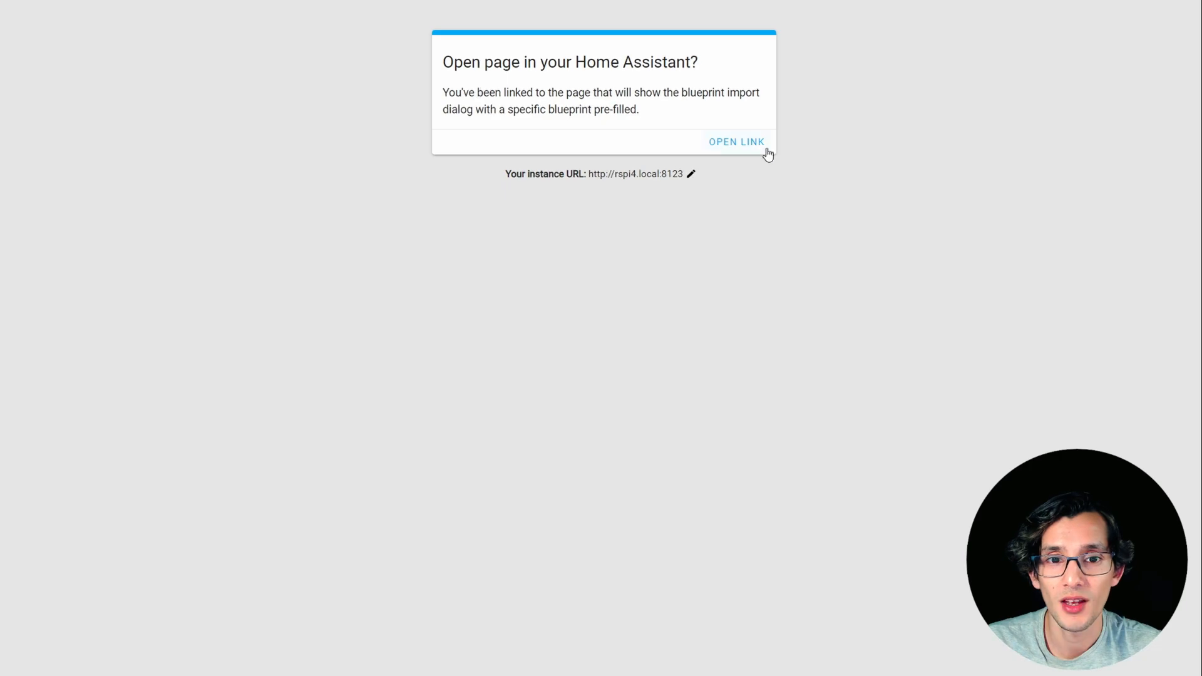
pyautogui.click(759, 149)
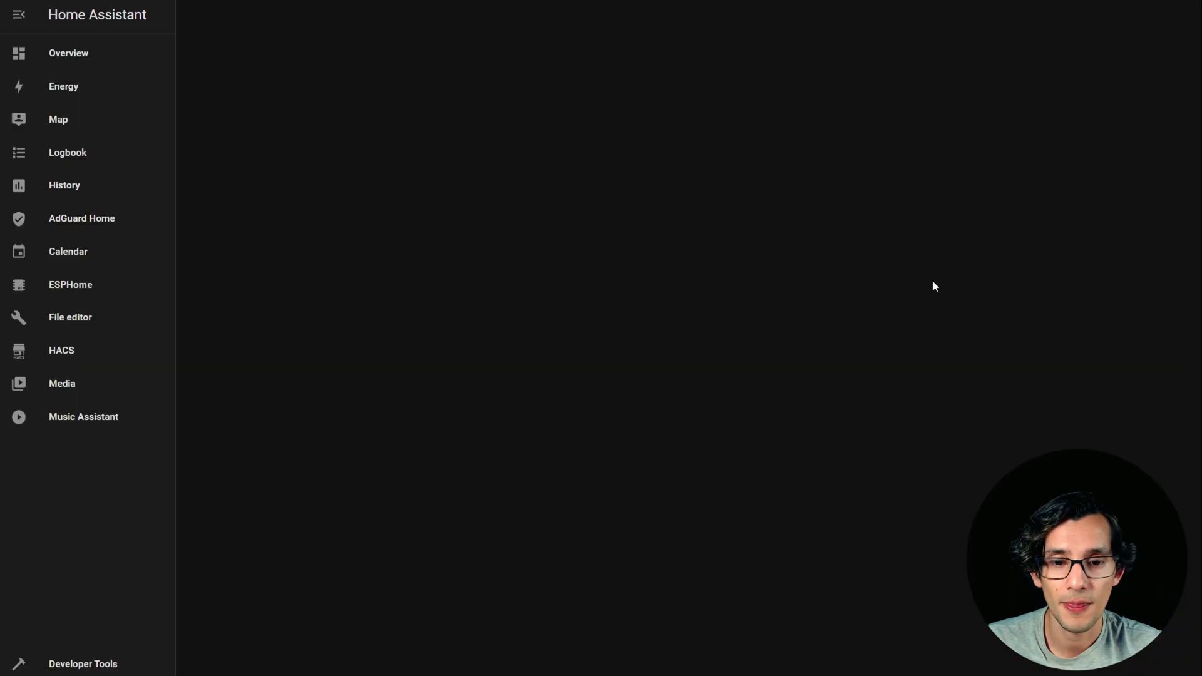
pyautogui.click(778, 492)
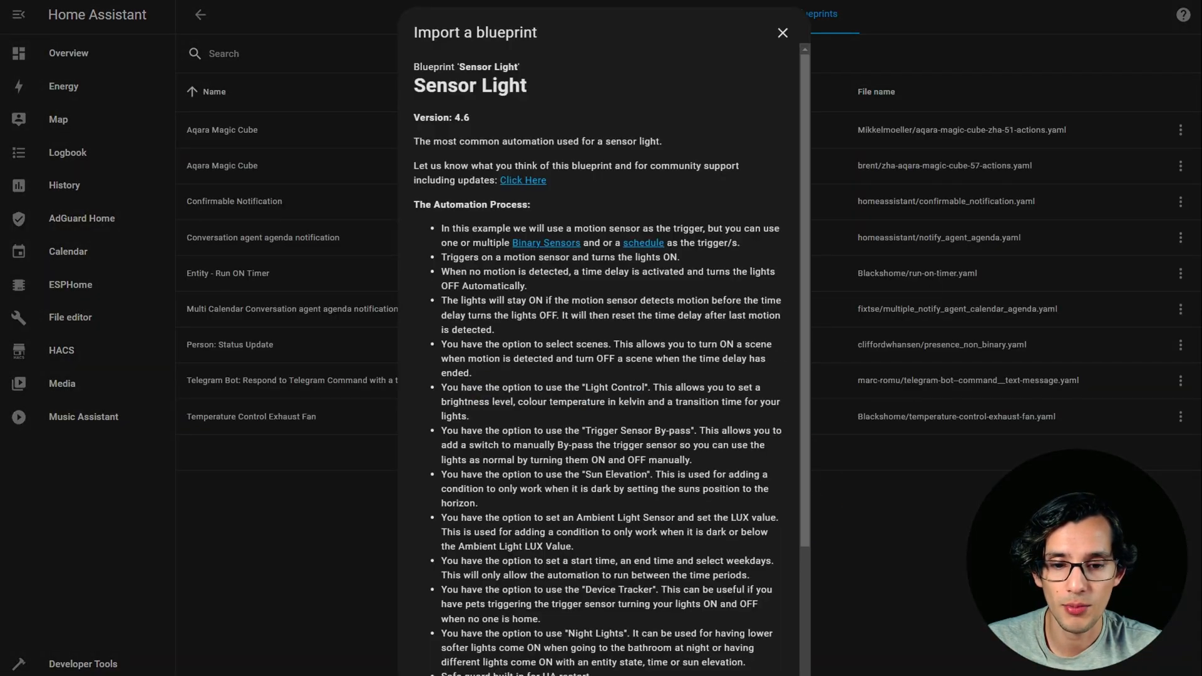
pyautogui.click(771, 669)
pyautogui.click(221, 385)
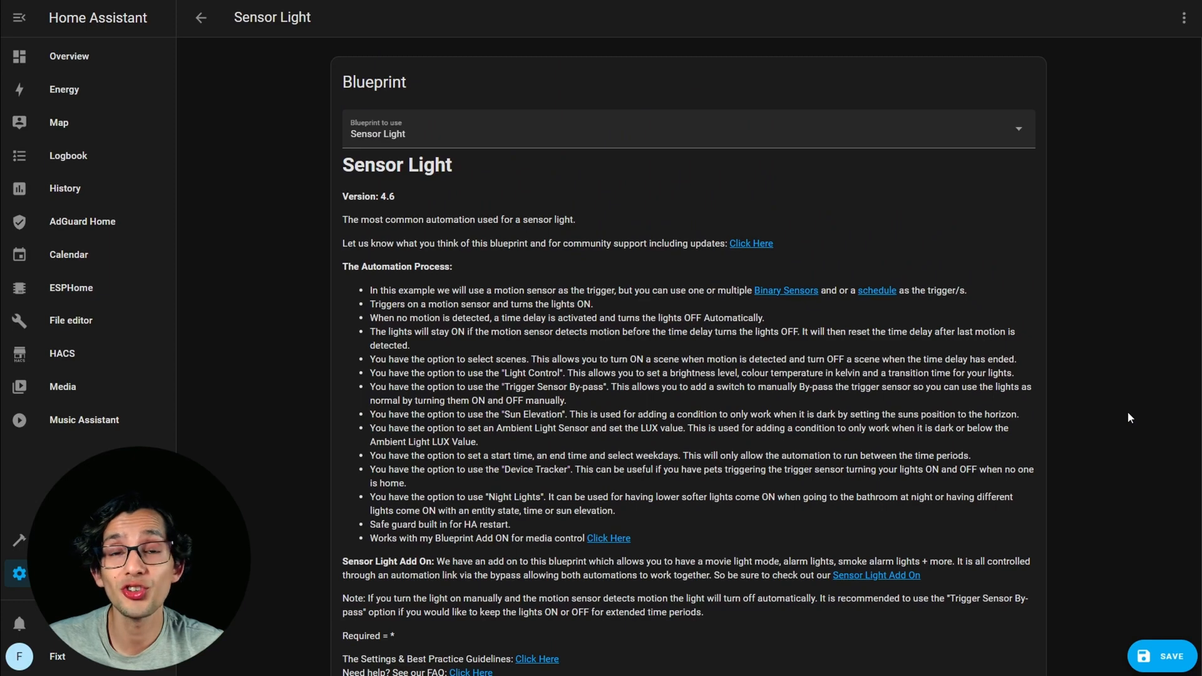
# Set the trigger sensor of the Sensor Light automation to Kitchen Motion Sensor Motion.
pyautogui.scroll(-10, 1128, 413)
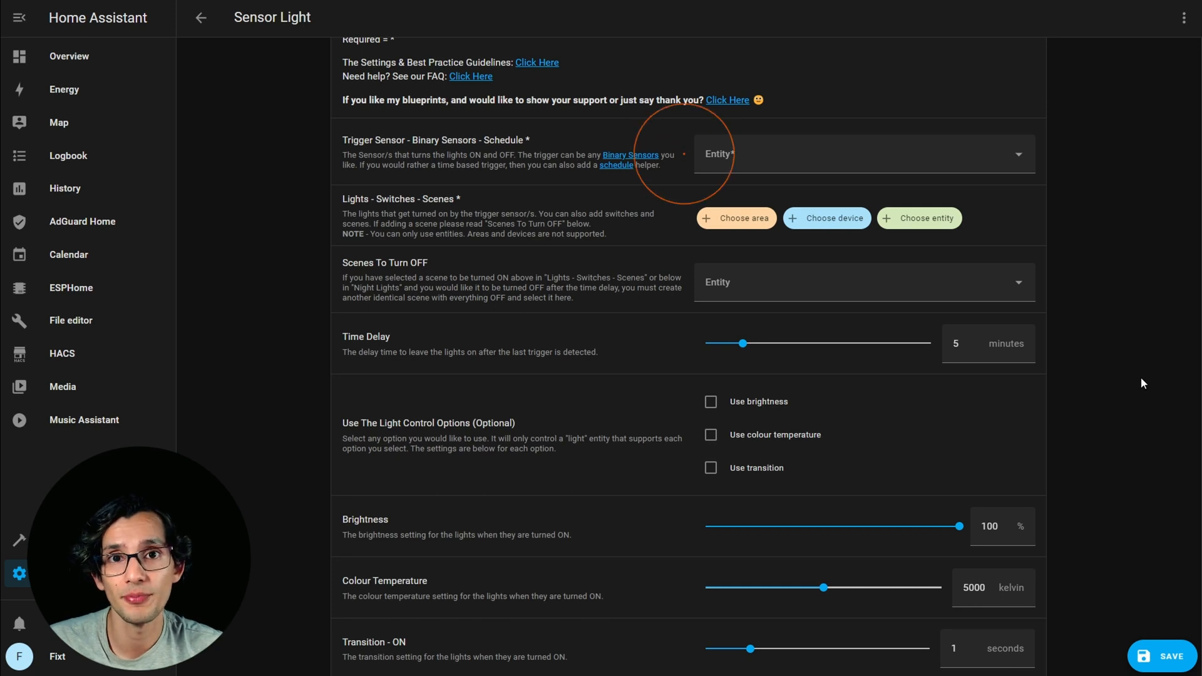
pyautogui.click(1018, 157)
pyautogui.write('mo')
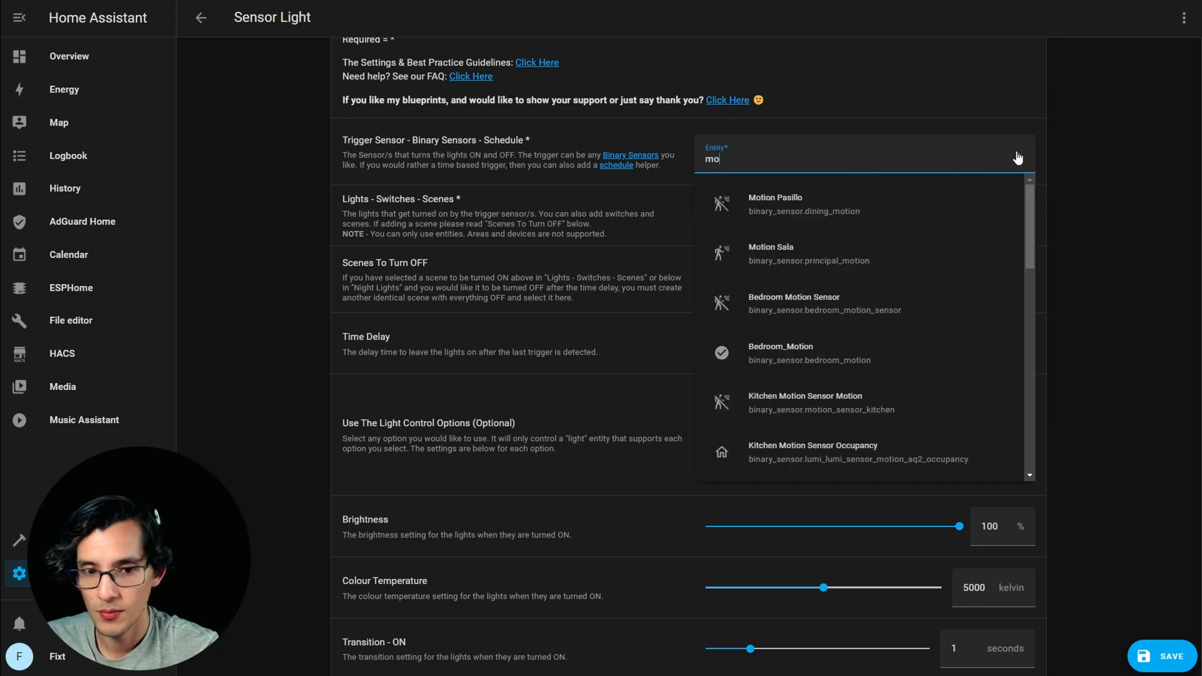
pyautogui.write('tion_k')
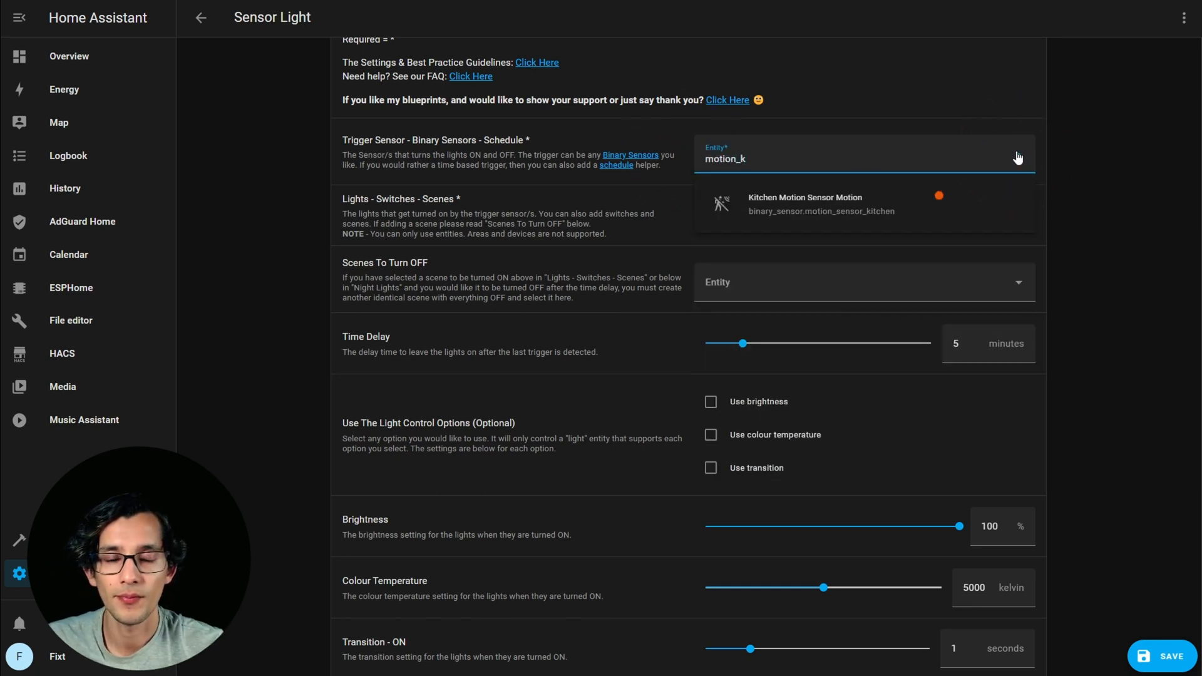
pyautogui.click(940, 196)
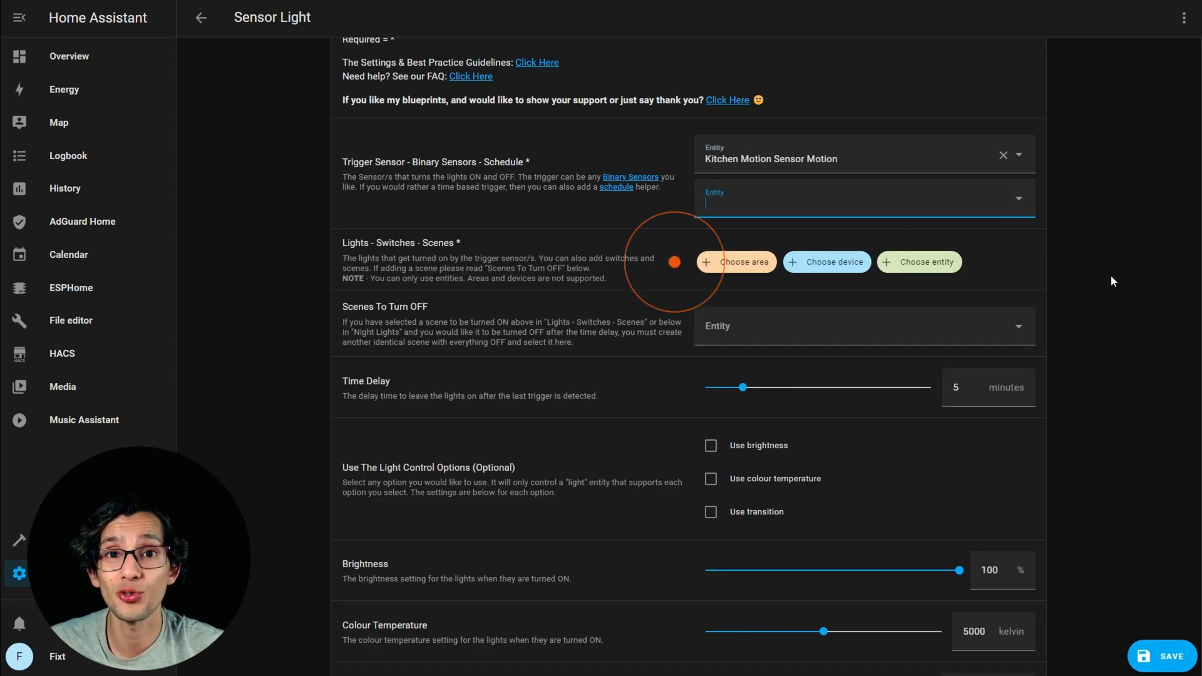
# Choose the Kitchen light as the entity that gets turned on and set its time delay to 2 minutes.
pyautogui.click(930, 263)
pyautogui.write('kitch')
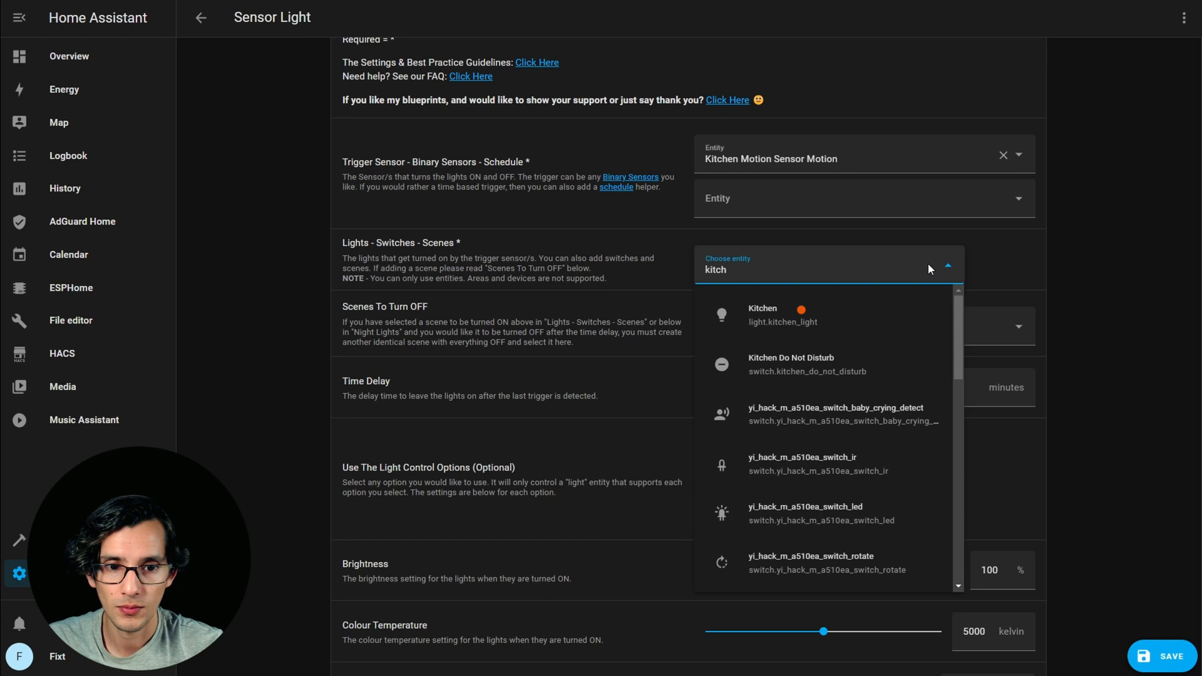
pyautogui.click(802, 311)
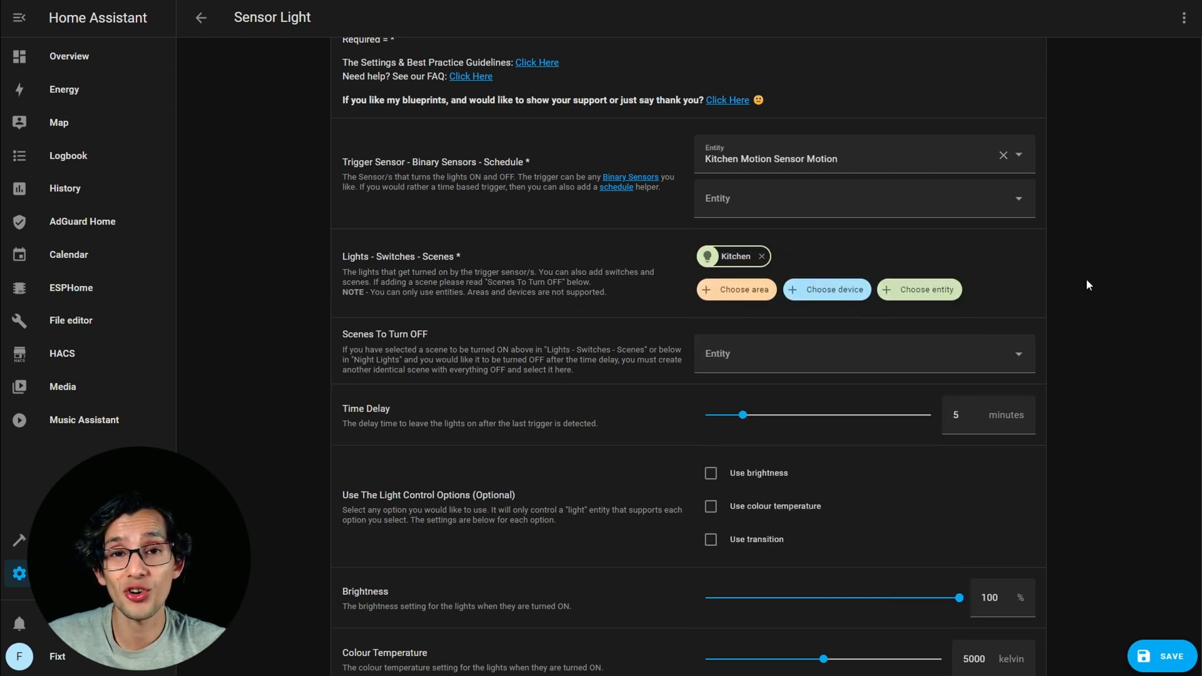
pyautogui.scroll(-1, 1087, 285)
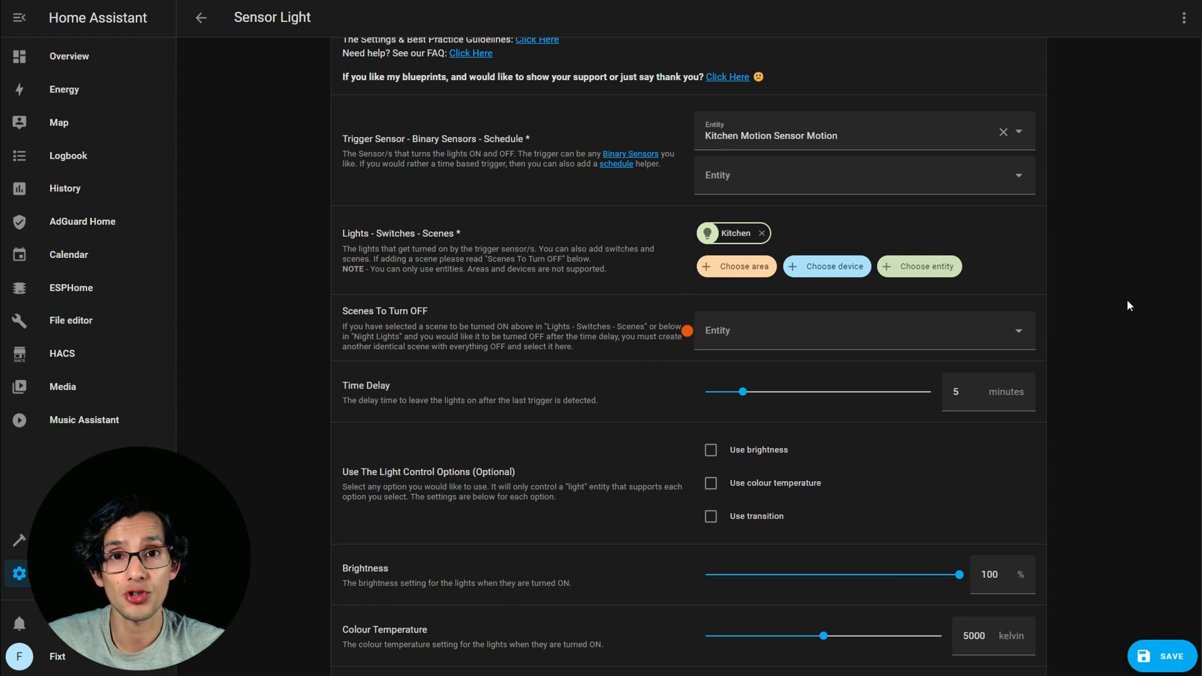
pyautogui.scroll(-1, 1118, 317)
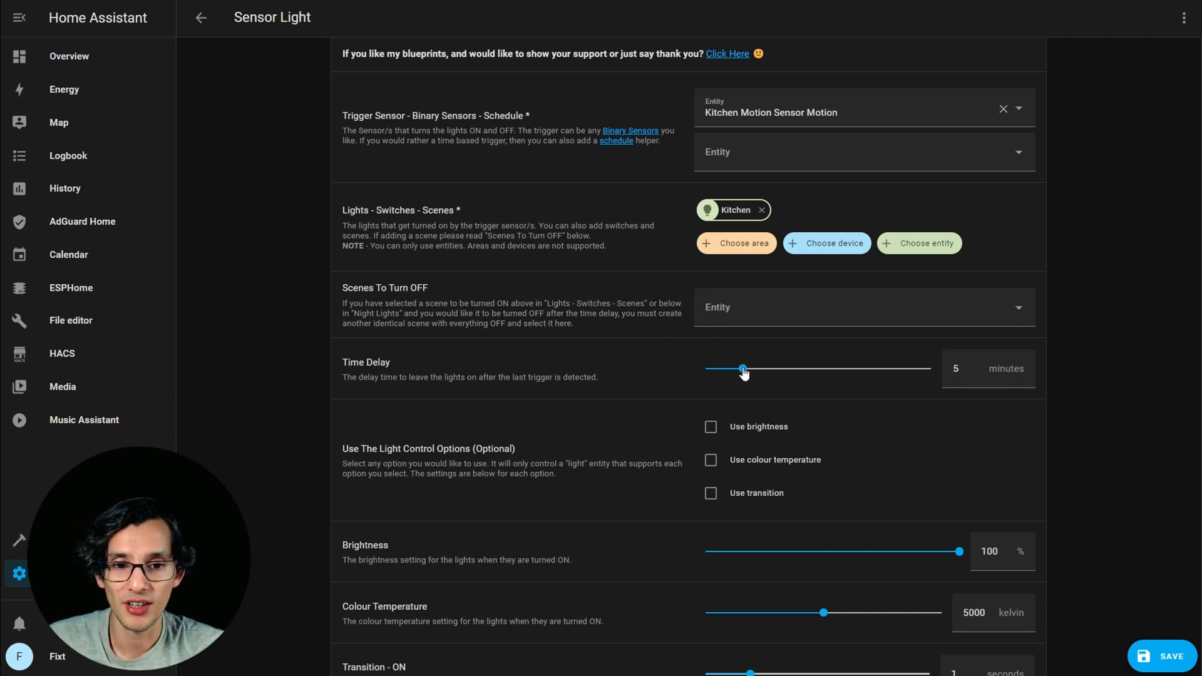
pyautogui.moveTo(744, 370); pyautogui.dragTo(722, 376)
# Enable the brightness, colour temperature and transition options for the light control.
pyautogui.scroll(-3, 1111, 302)
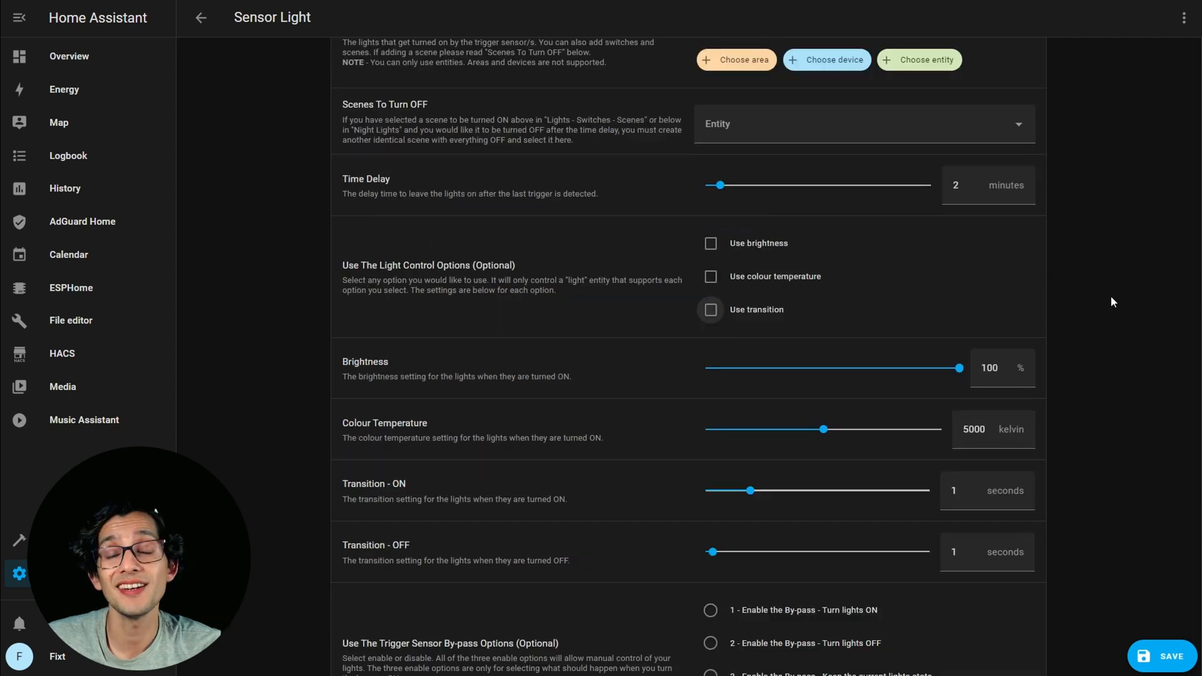
pyautogui.click(711, 244)
pyautogui.click(711, 277)
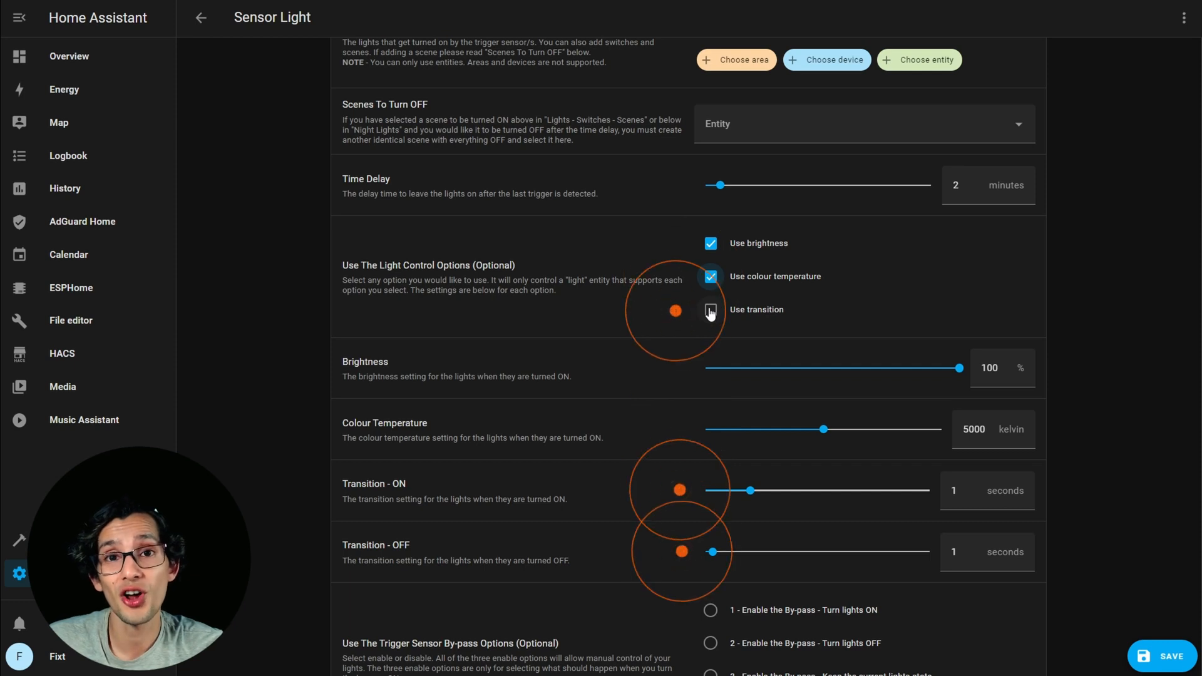
pyautogui.click(711, 311)
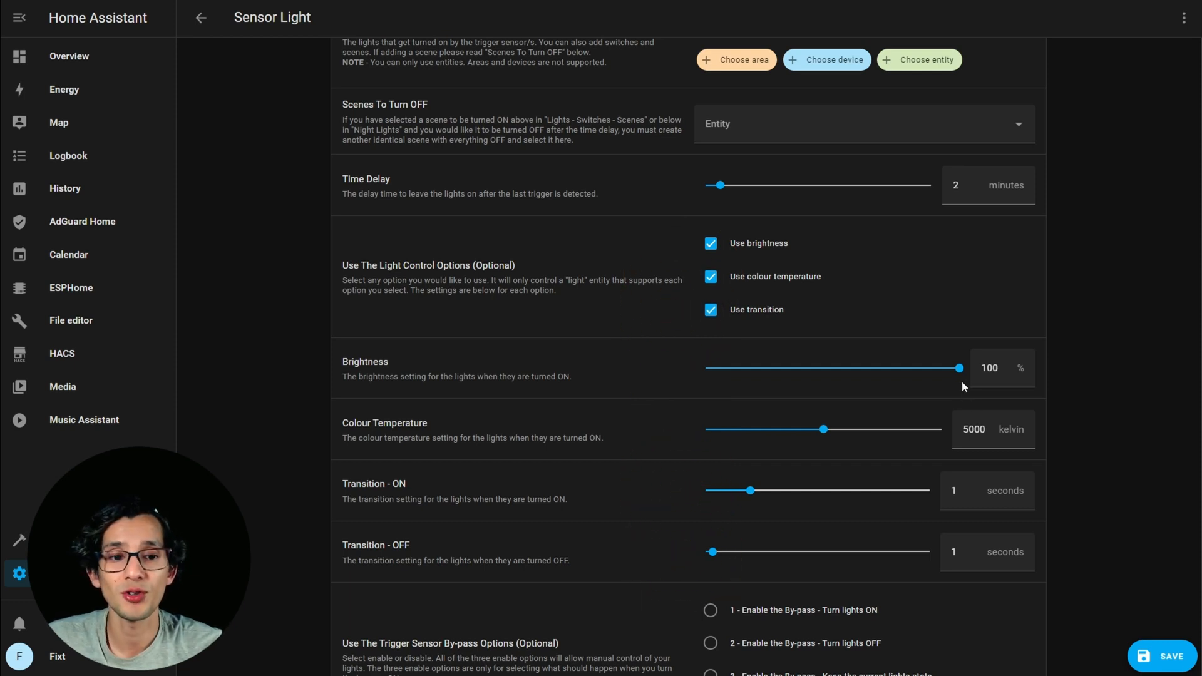
# Set the light's brightness to 45%, colour temperature to 7000 kelvin and Transition - OFF to 5 seconds.
pyautogui.moveTo(962, 376); pyautogui.dragTo(901, 389)
pyautogui.scroll(-1, 889, 403)
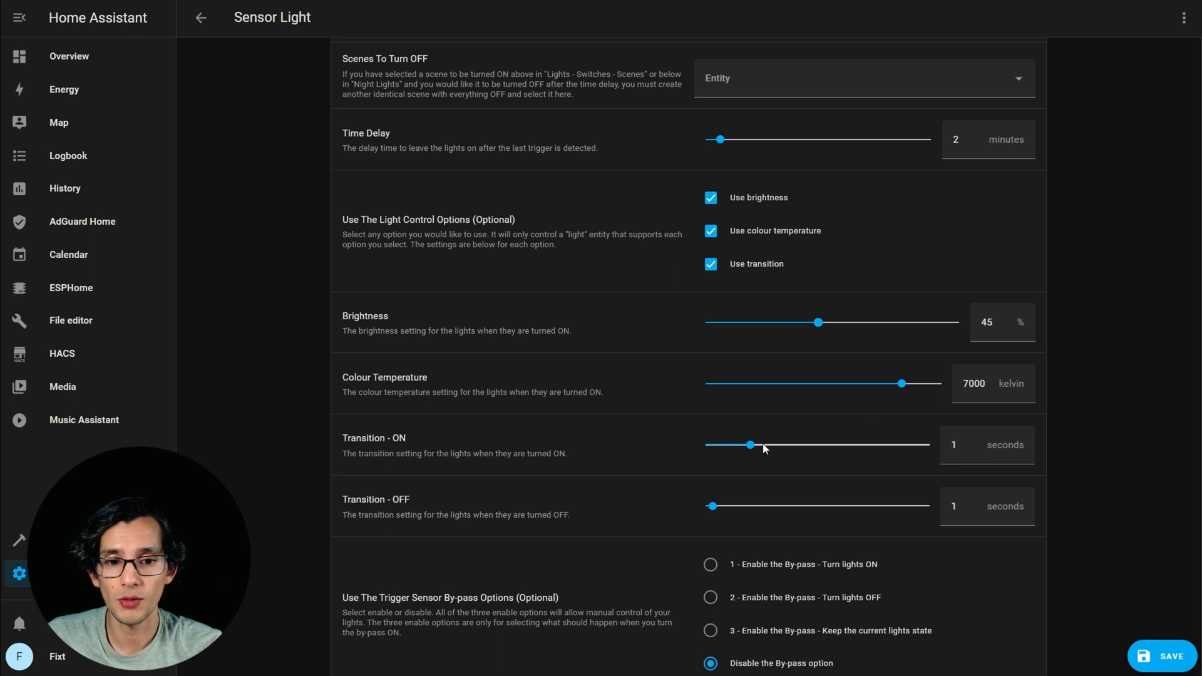
pyautogui.moveTo(709, 509); pyautogui.dragTo(743, 516)
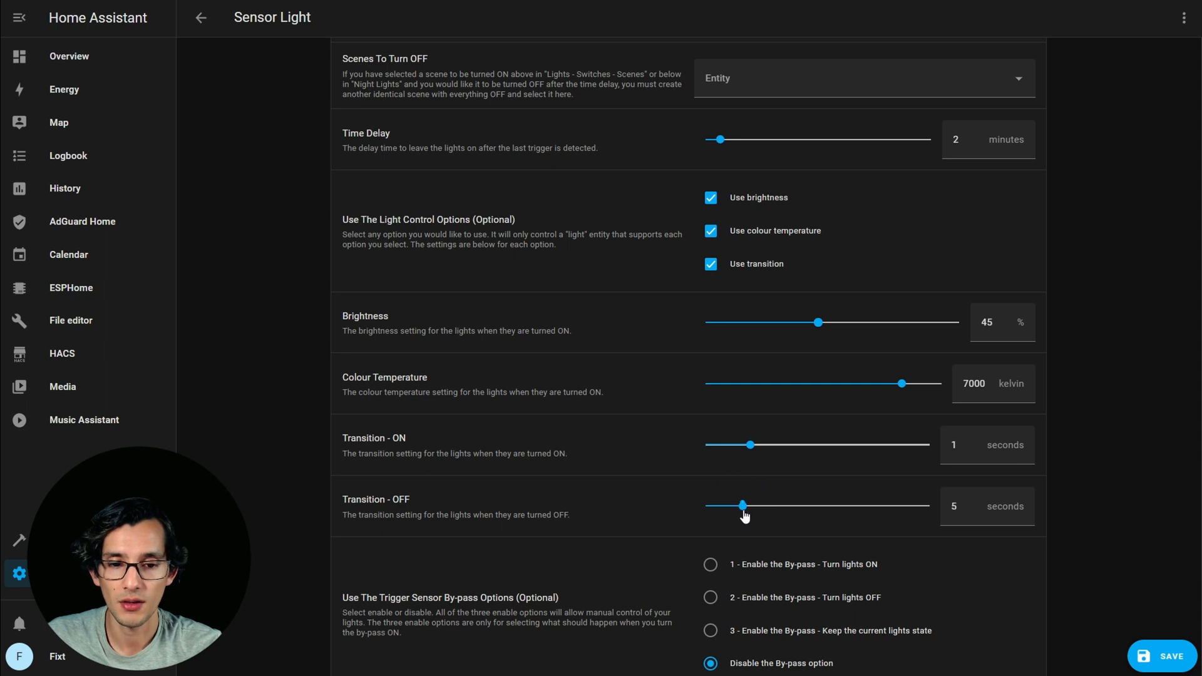
# Enable the trigger sensor by-pass that keeps the current lights state, with Control Cocina as its switch.
pyautogui.scroll(-4, 1112, 377)
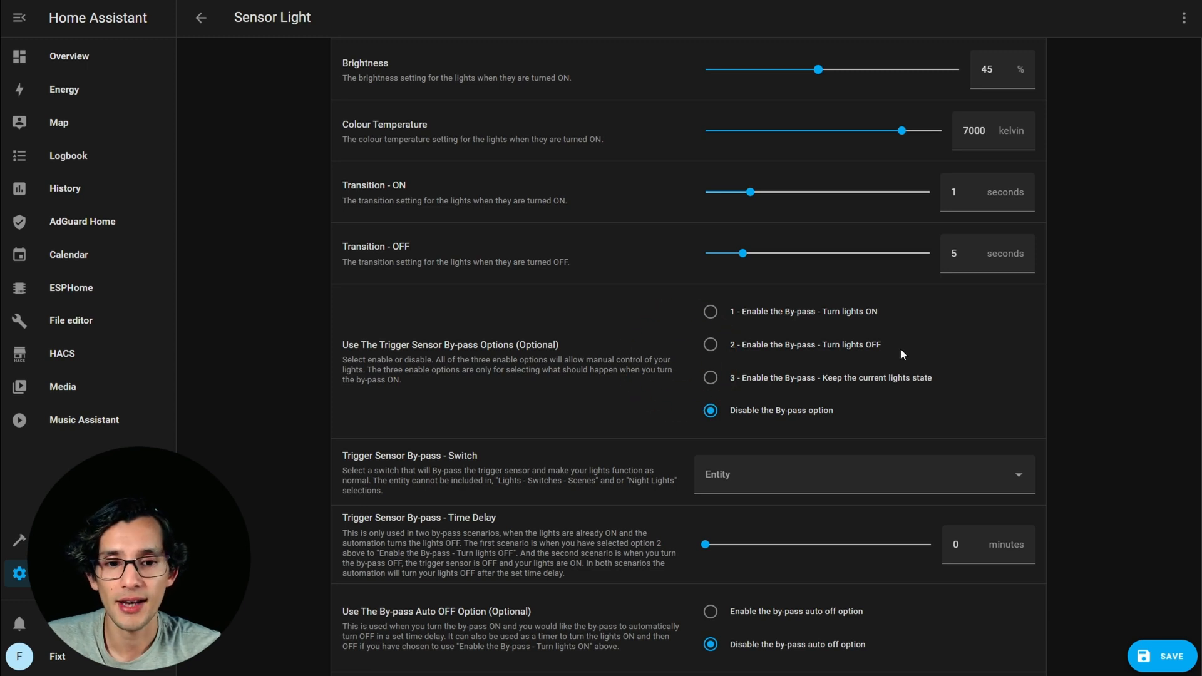
pyautogui.click(715, 380)
pyautogui.scroll(-1, 839, 401)
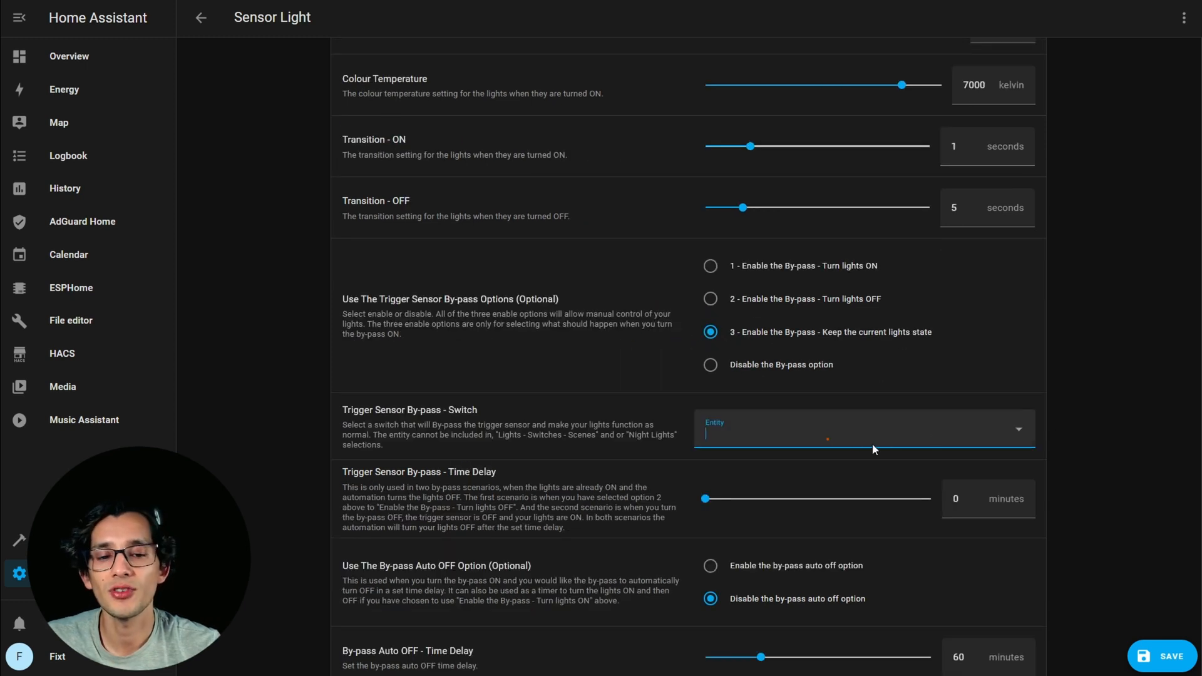
pyautogui.click(826, 437)
pyautogui.write('kit')
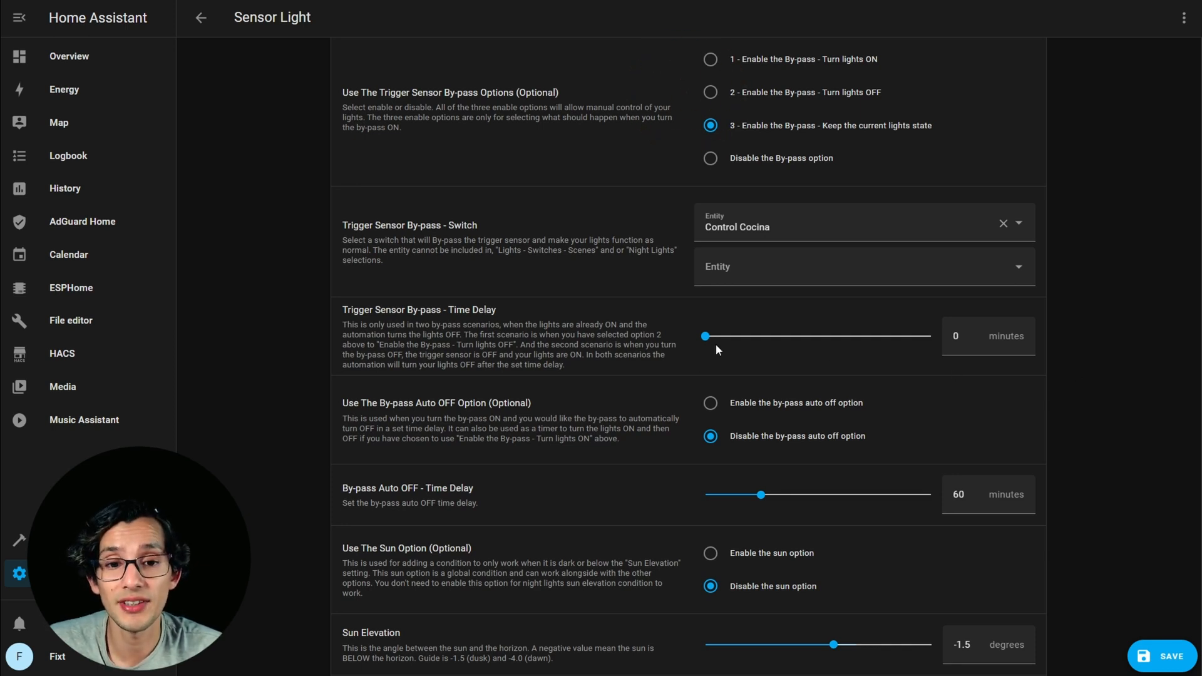
# Set the by-pass time delay to 2 minutes and enable the by-pass auto off option with a 10-minute delay.
pyautogui.moveTo(706, 343); pyautogui.dragTo(750, 338)
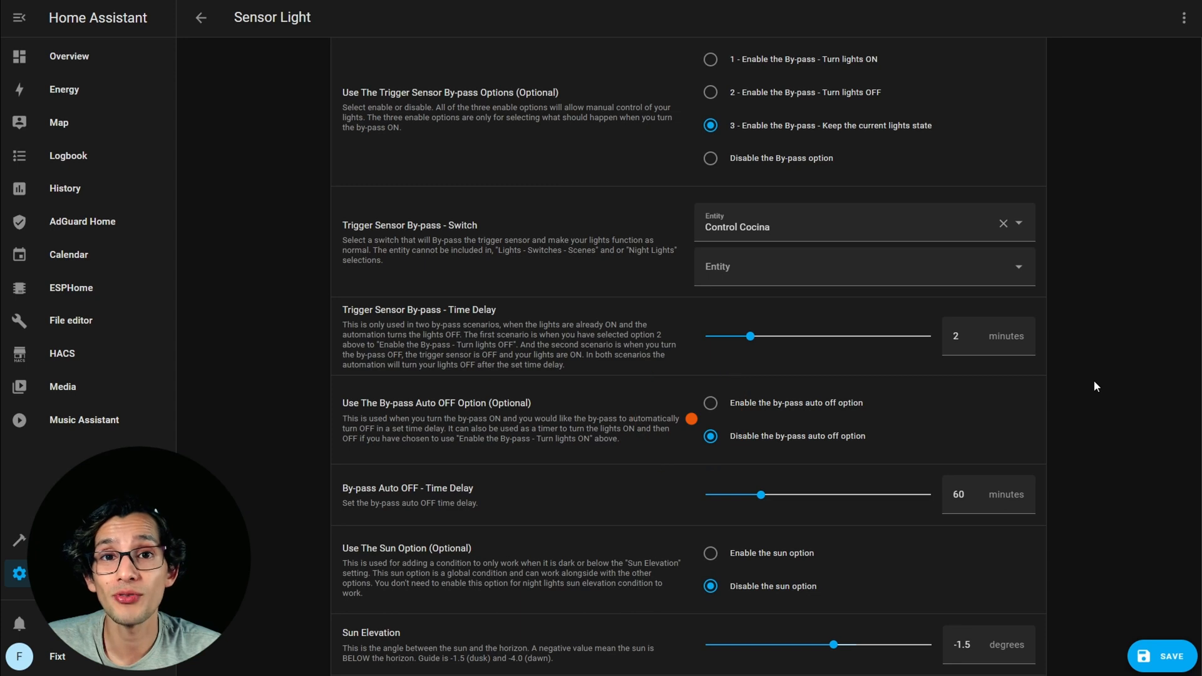
pyautogui.click(711, 402)
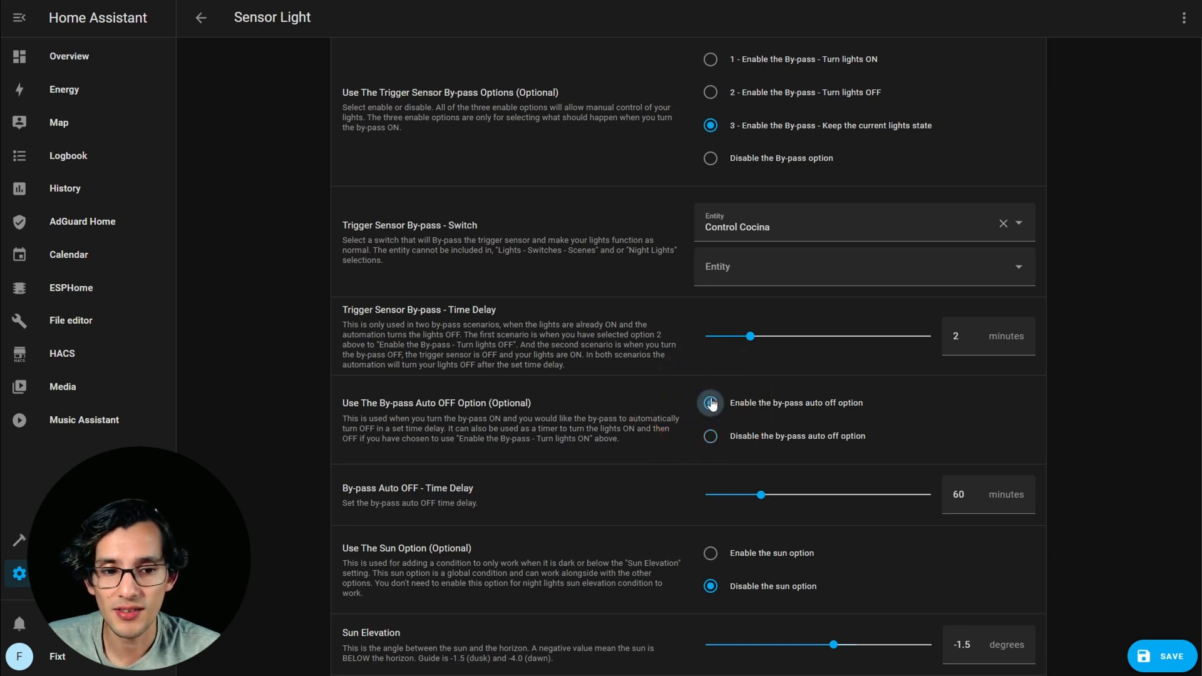
pyautogui.moveTo(761, 495); pyautogui.dragTo(714, 501)
# Enable the ambient options and select Kitchen Motion Sensor Illuminance as the ambient light sensor.
pyautogui.scroll(-4, 1133, 280)
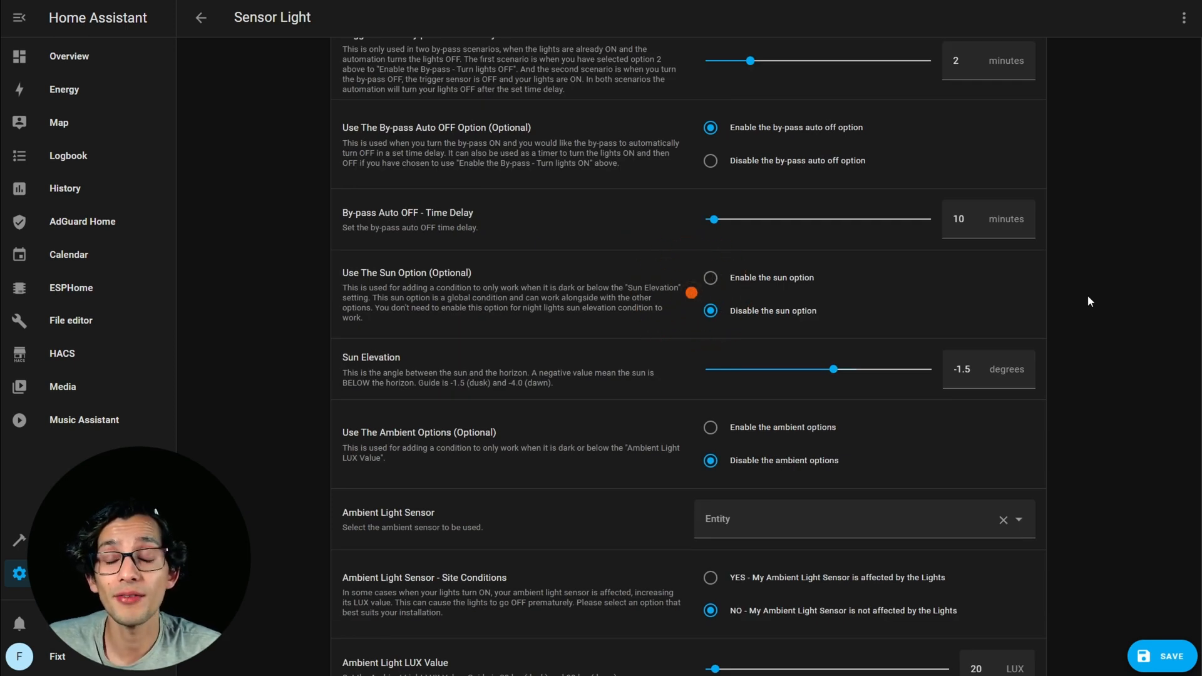
pyautogui.scroll(-1, 1088, 302)
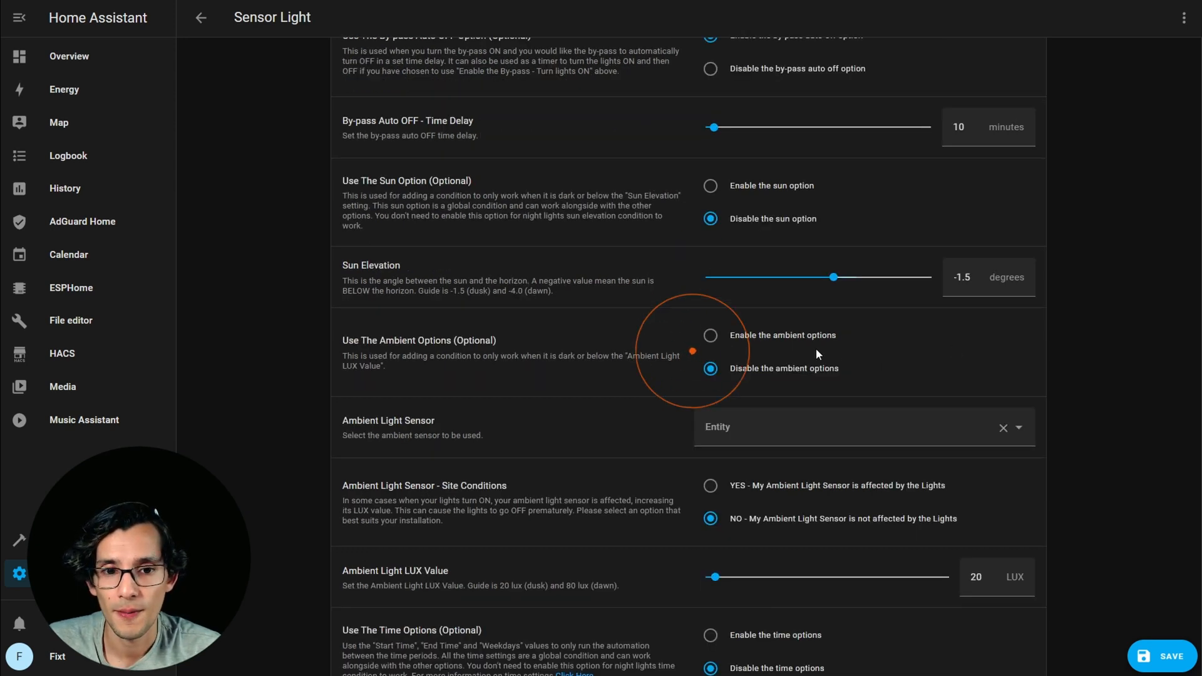
pyautogui.click(799, 336)
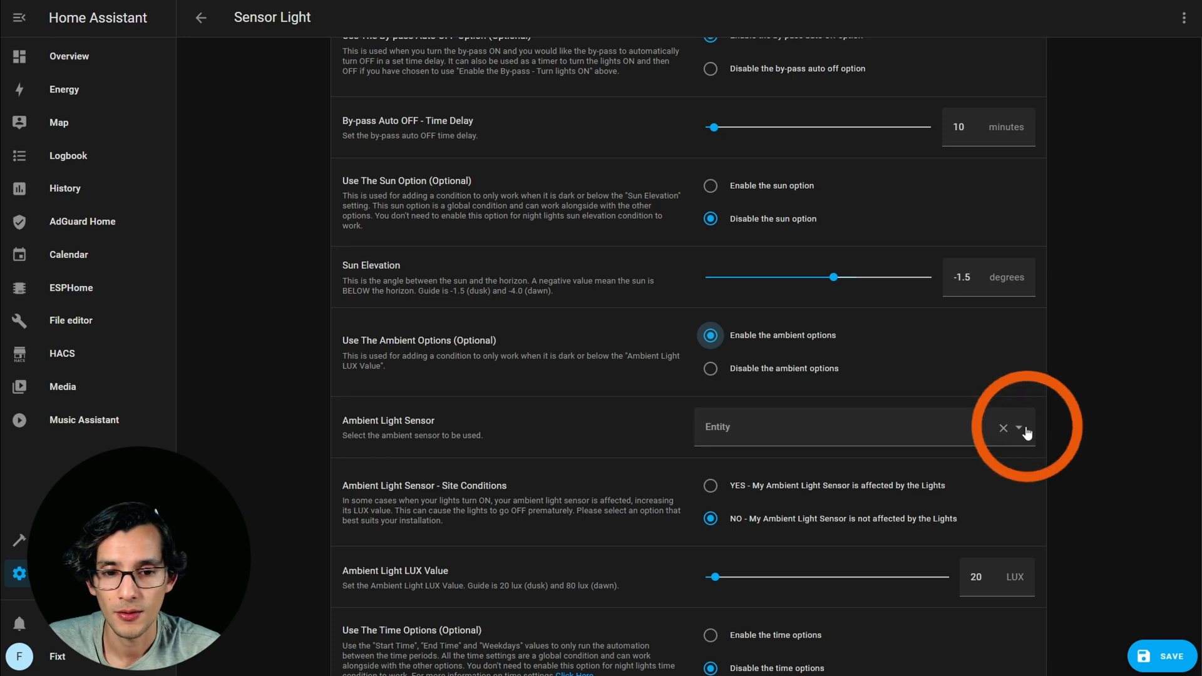
pyautogui.click(1027, 429)
pyautogui.write('kitche')
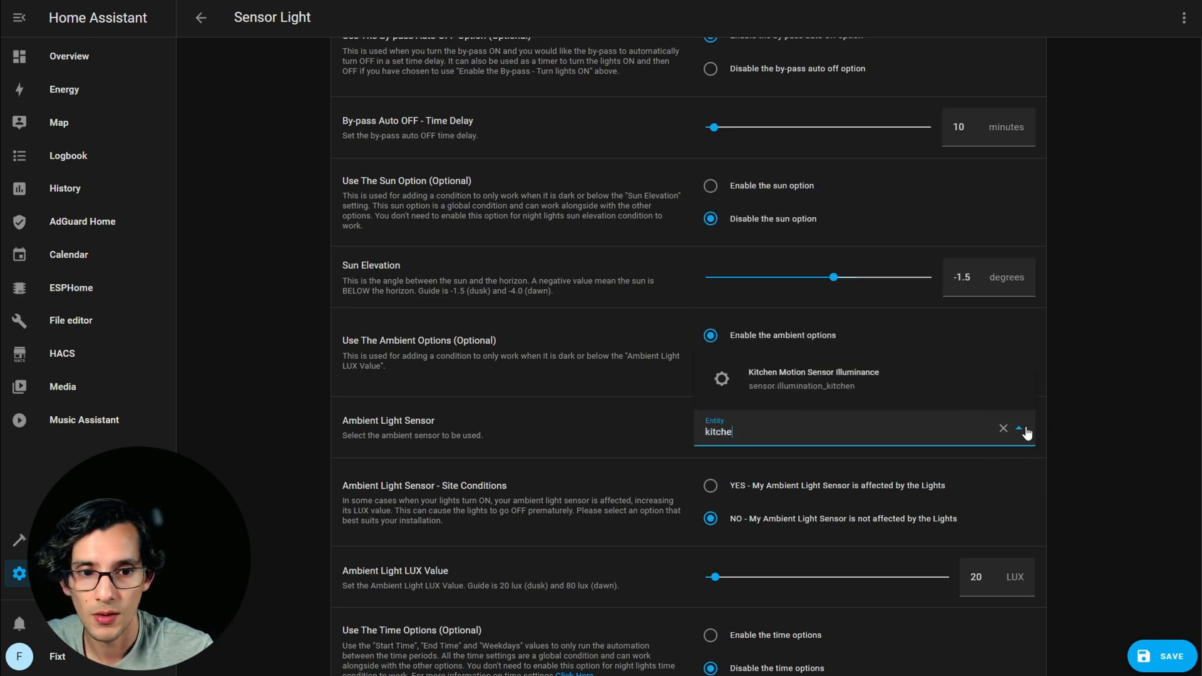
pyautogui.click(927, 385)
# Mark the ambient light sensor as affected by the lights and set the ambient light value to 30 LUX.
pyautogui.scroll(-3, 1127, 358)
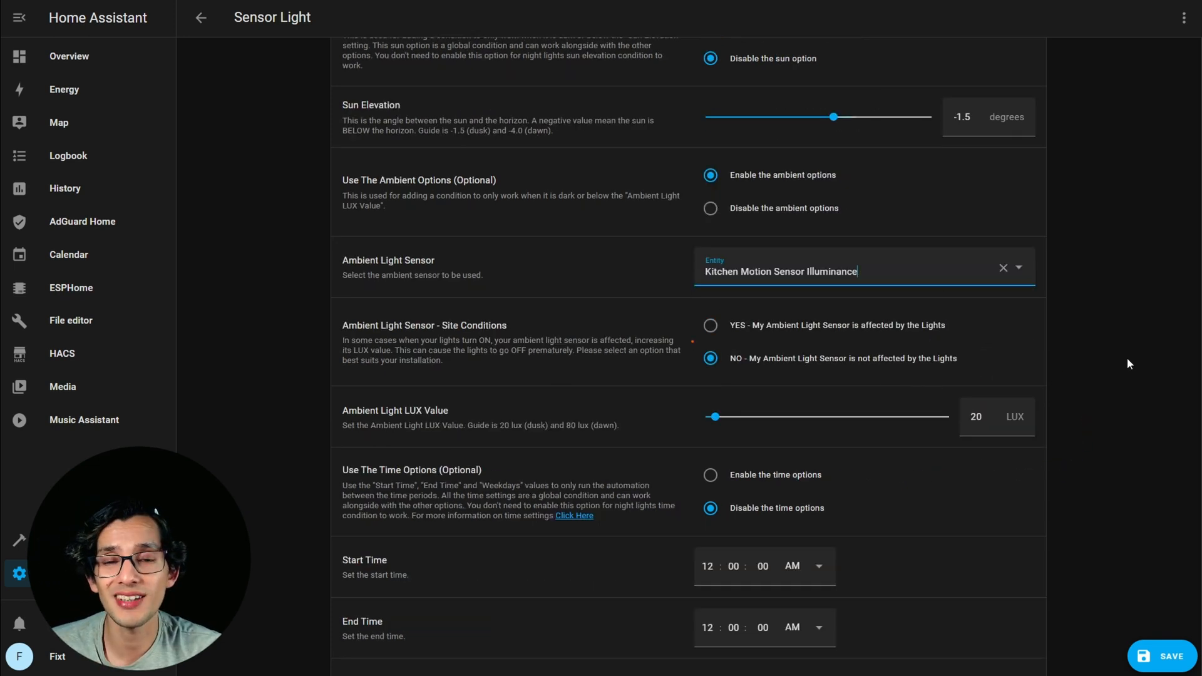
pyautogui.click(708, 325)
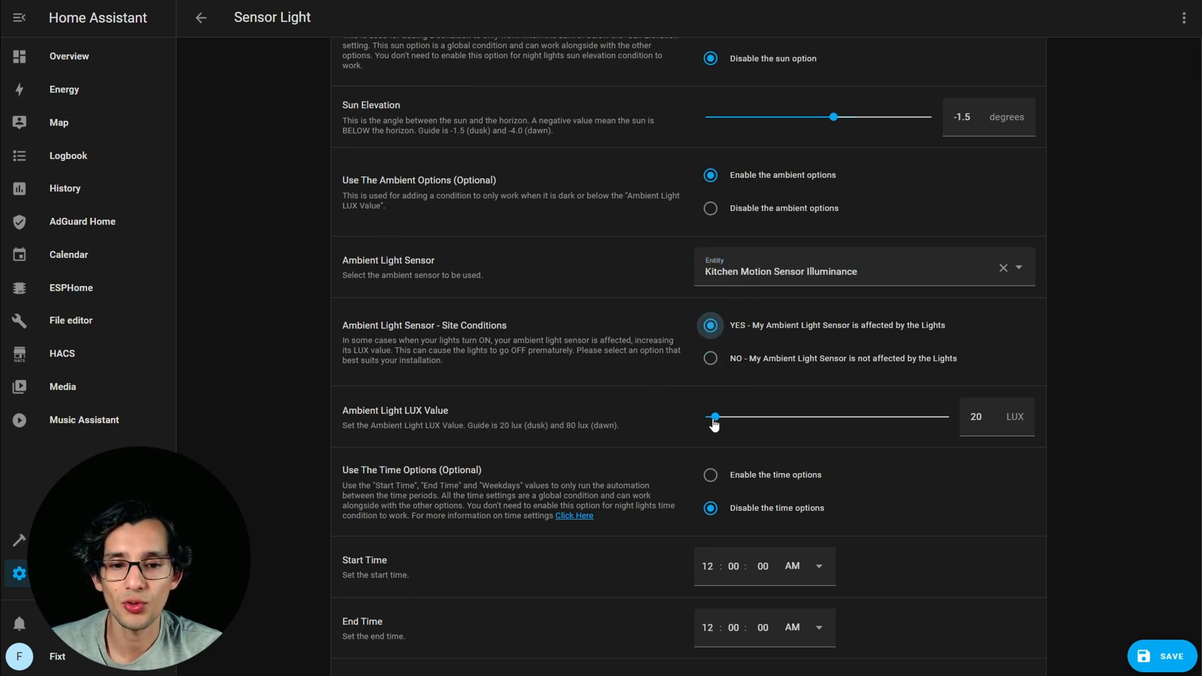
pyautogui.moveTo(714, 425); pyautogui.dragTo(722, 423)
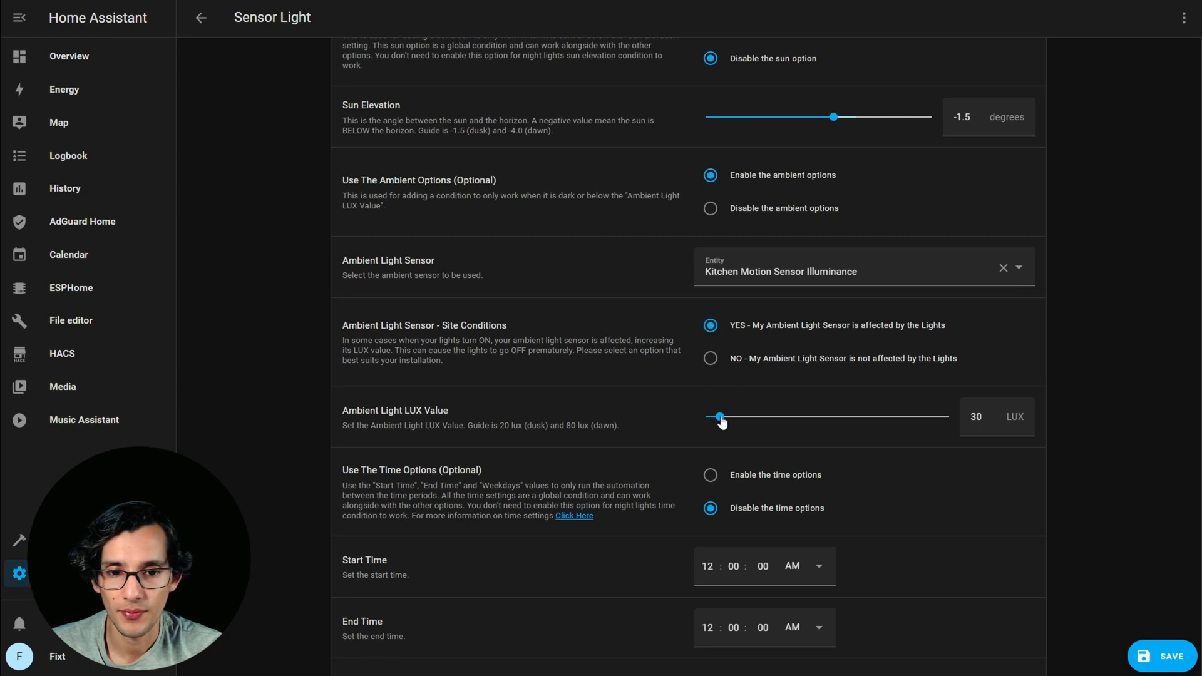
# Enable the zone option of the device tracker and select Lima as the zone.
pyautogui.scroll(-5, 1128, 391)
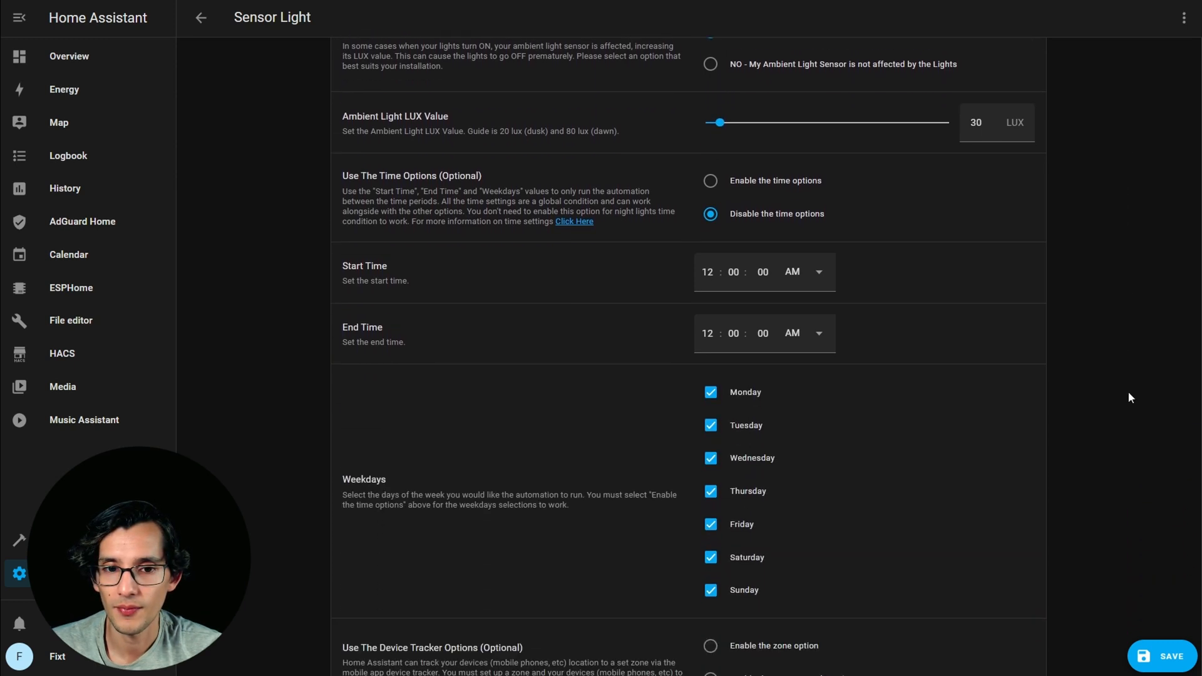
pyautogui.scroll(-1, 1128, 391)
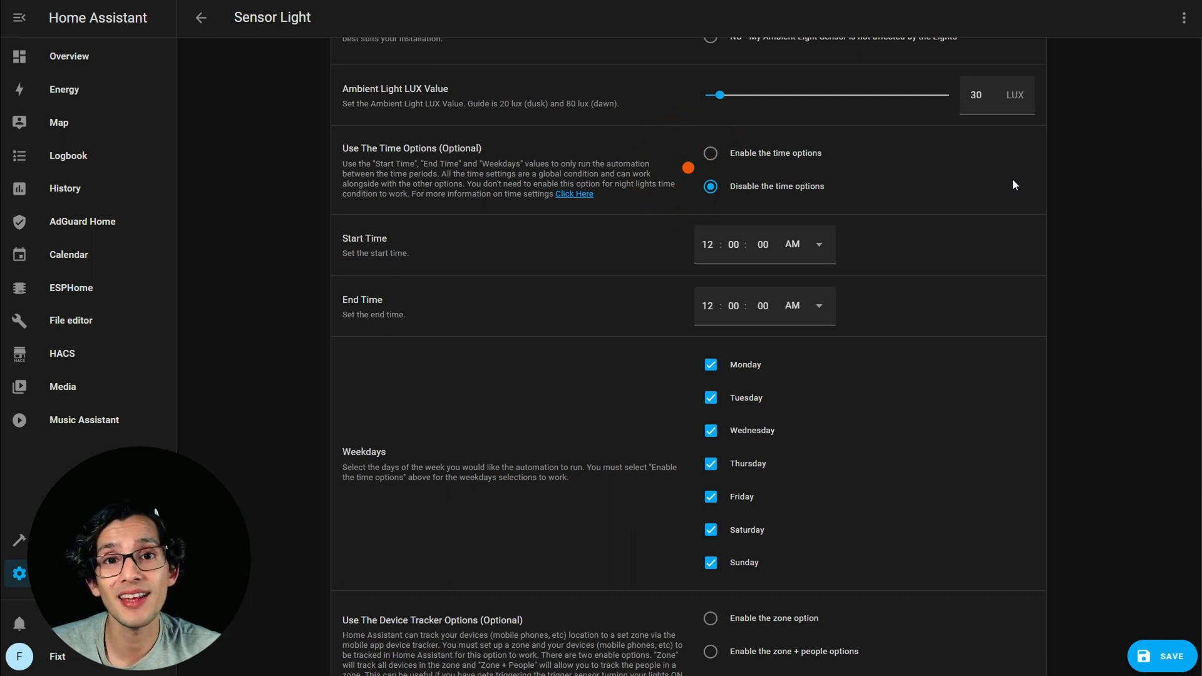
pyautogui.scroll(-4, 1079, 200)
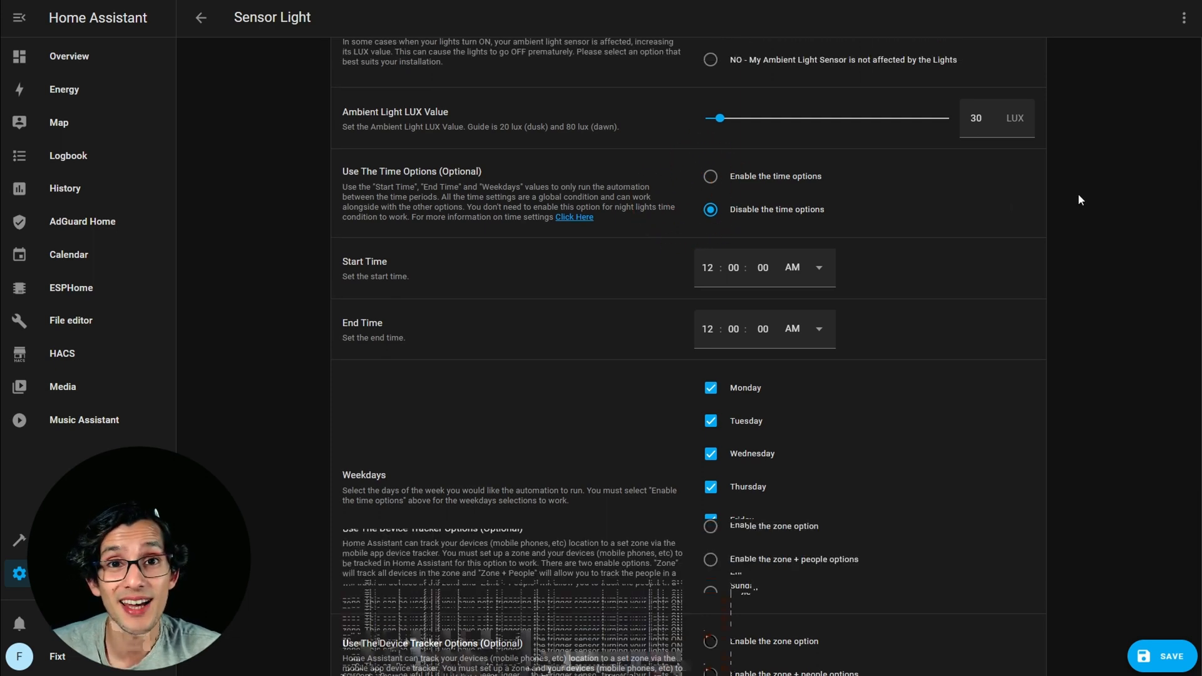
pyautogui.scroll(-10, 1079, 195)
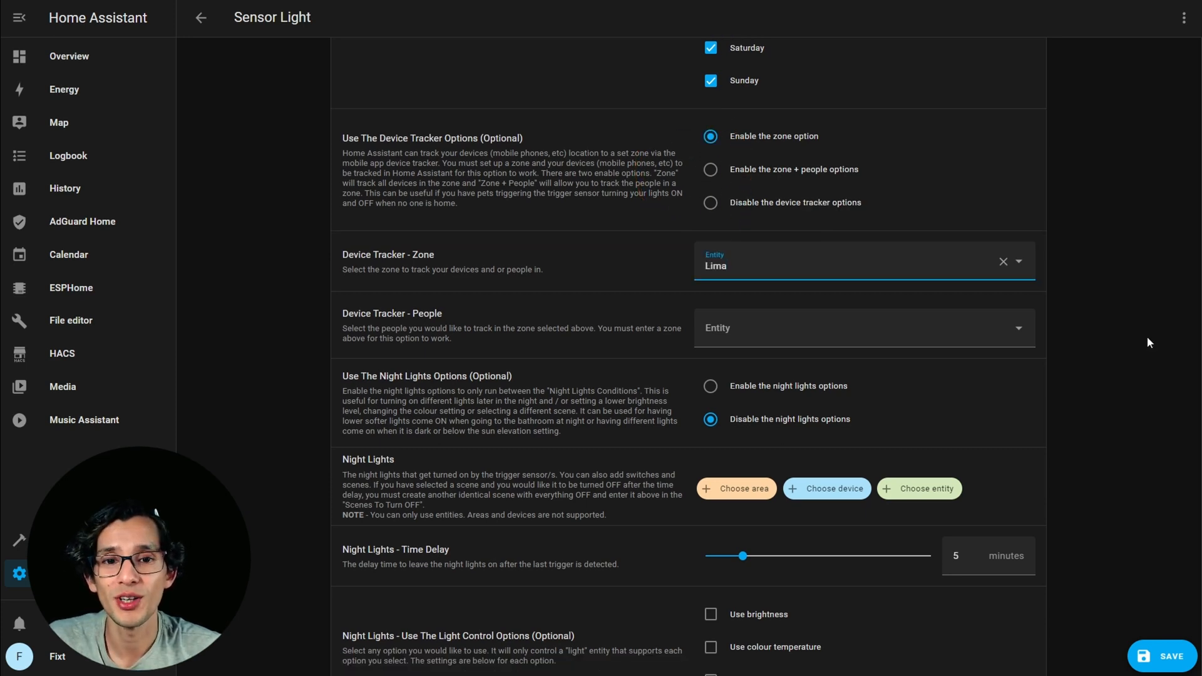
# Leave the night lights options disabled and save the automation as Sensor Light Test.
pyautogui.scroll(-2, 1150, 343)
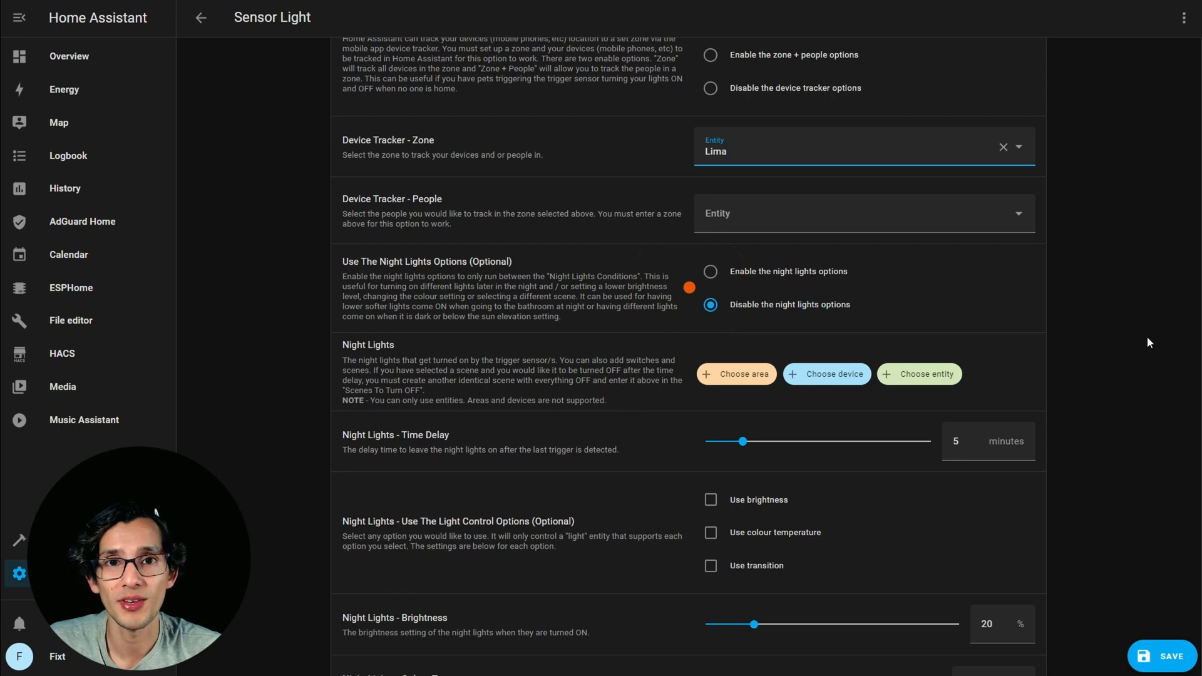
pyautogui.scroll(-2, 1148, 338)
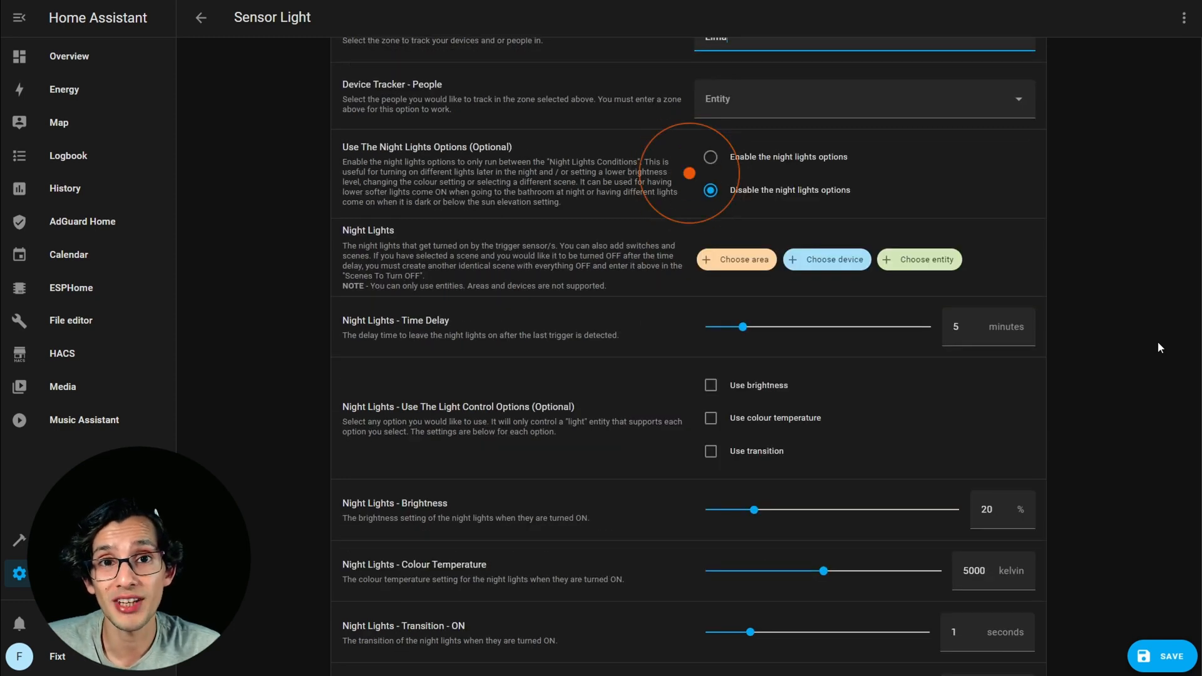
pyautogui.scroll(-2, 1137, 351)
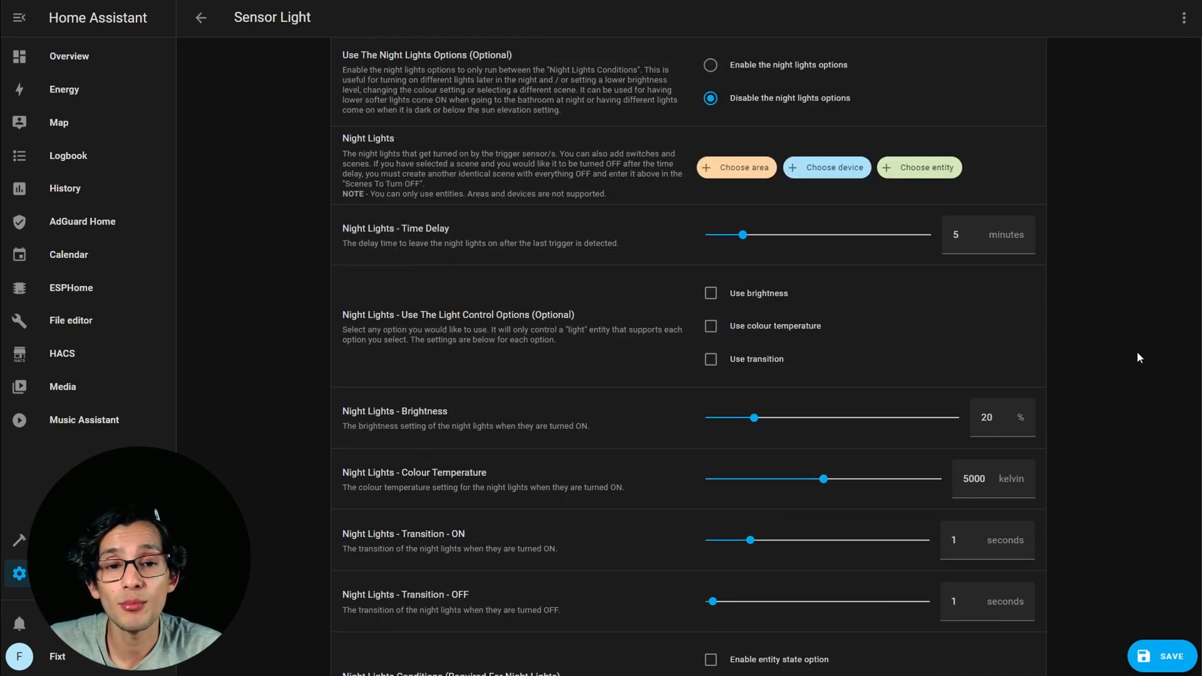
pyautogui.scroll(-3, 1137, 354)
pyautogui.scroll(-3, 1137, 351)
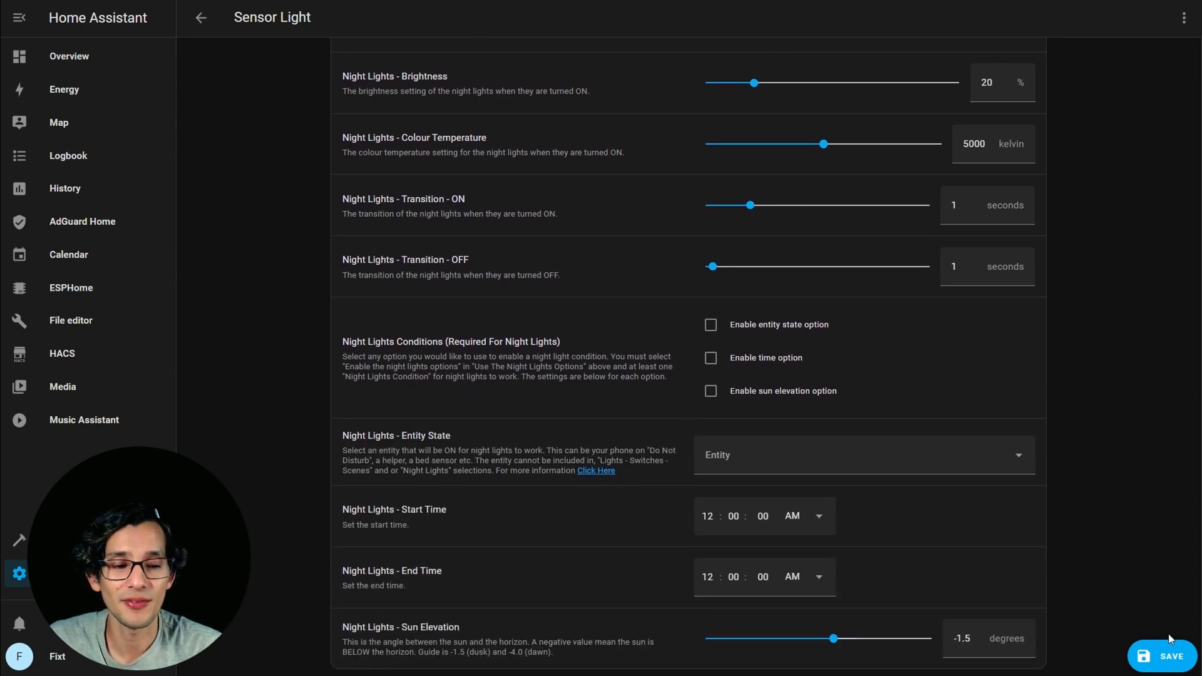
pyautogui.click(1164, 654)
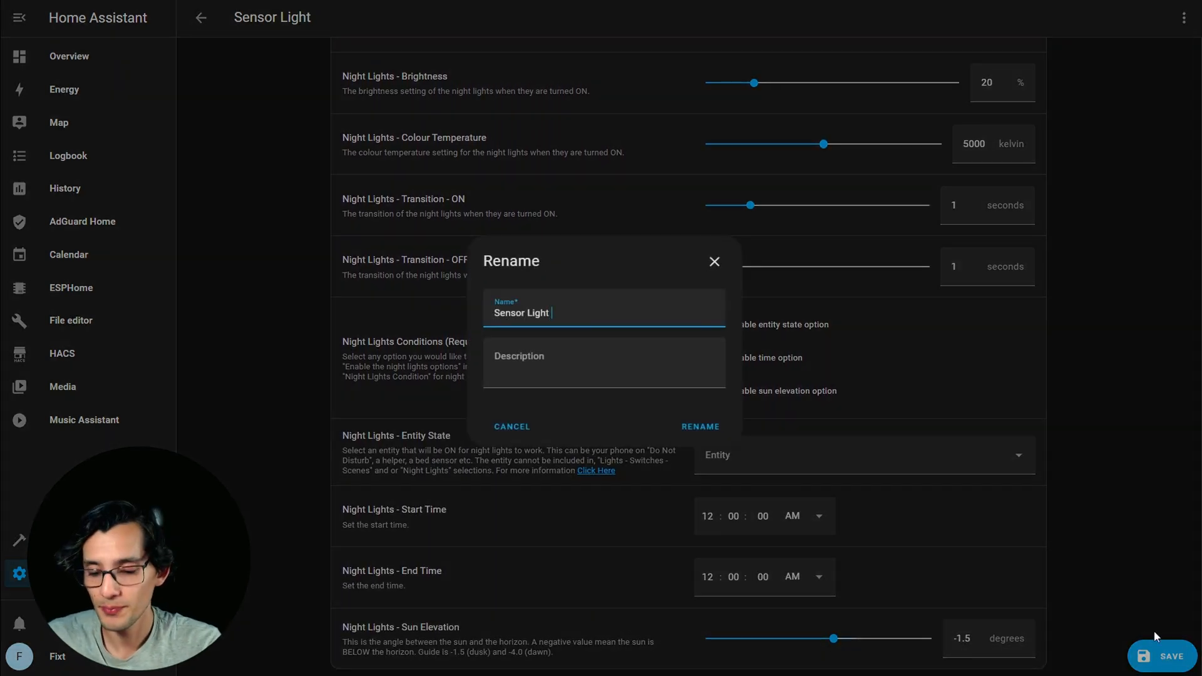
pyautogui.write('Test')
pyautogui.click(699, 426)
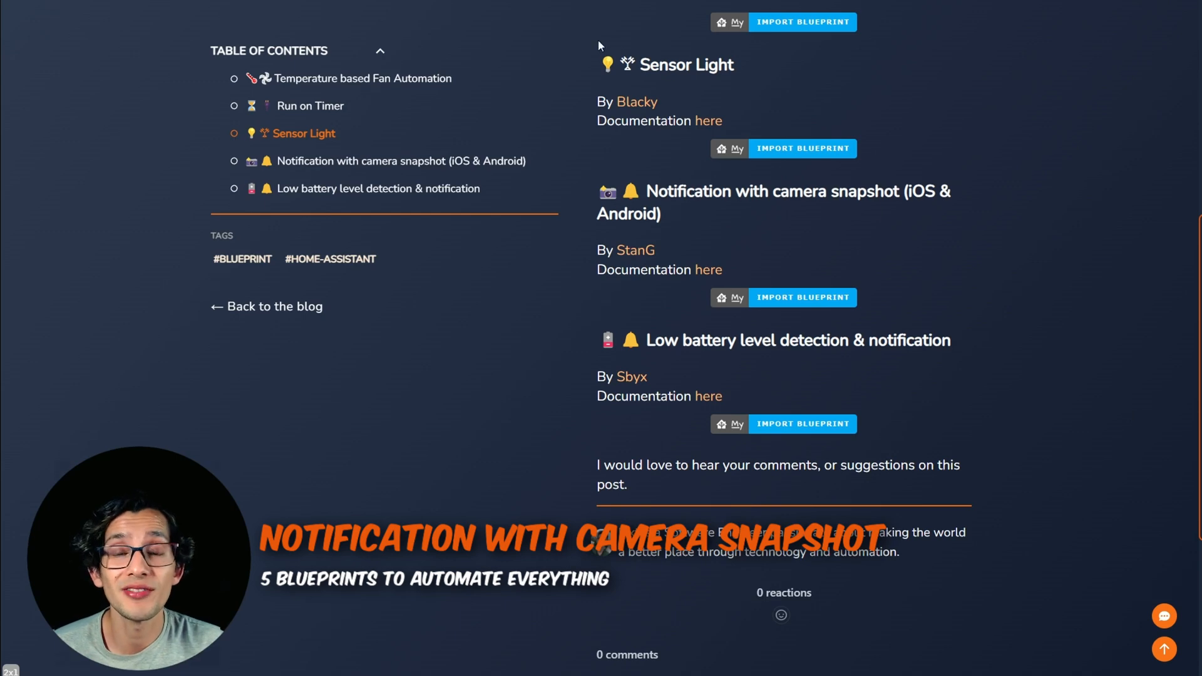
# Import the Notification with camera snapshot (iOS & Android) blueprint from the blog post into Home Assistant.
pyautogui.click(686, 191)
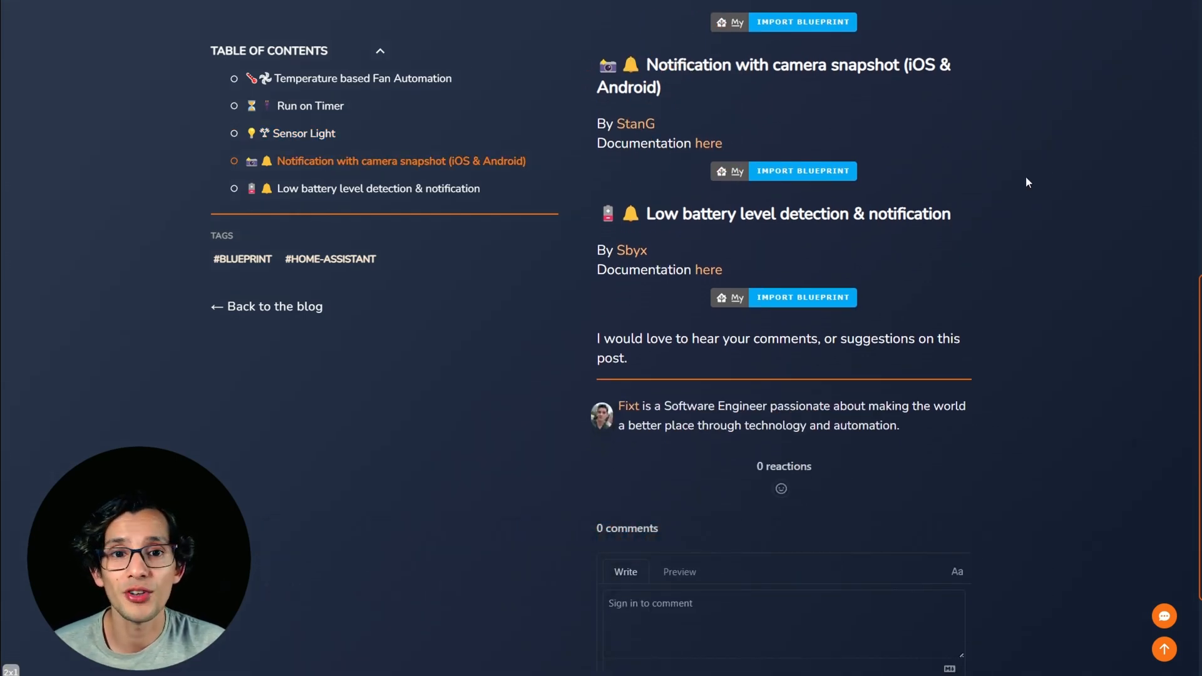
pyautogui.click(815, 171)
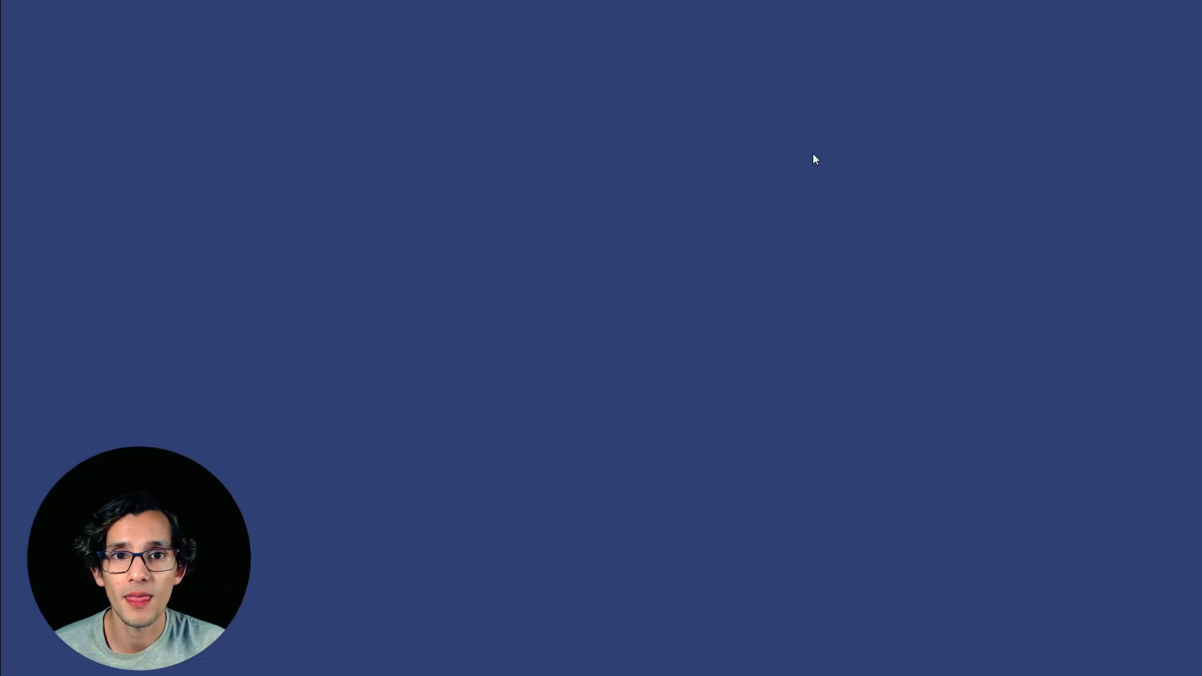
pyautogui.click(748, 145)
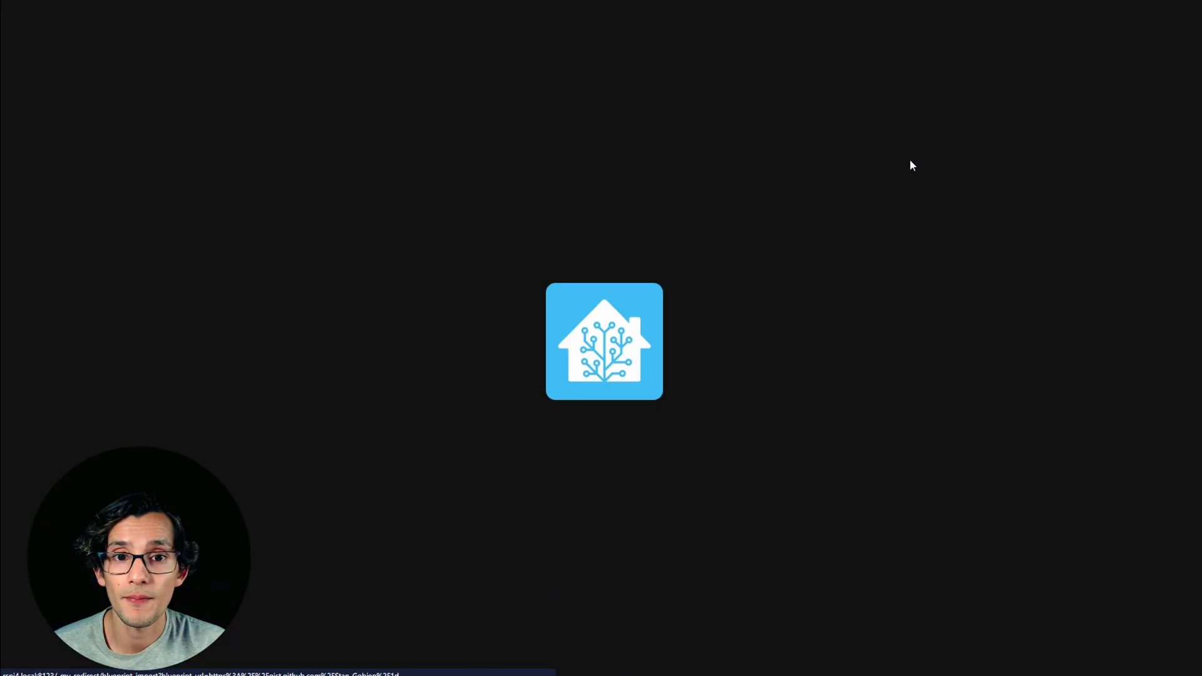
pyautogui.click(775, 430)
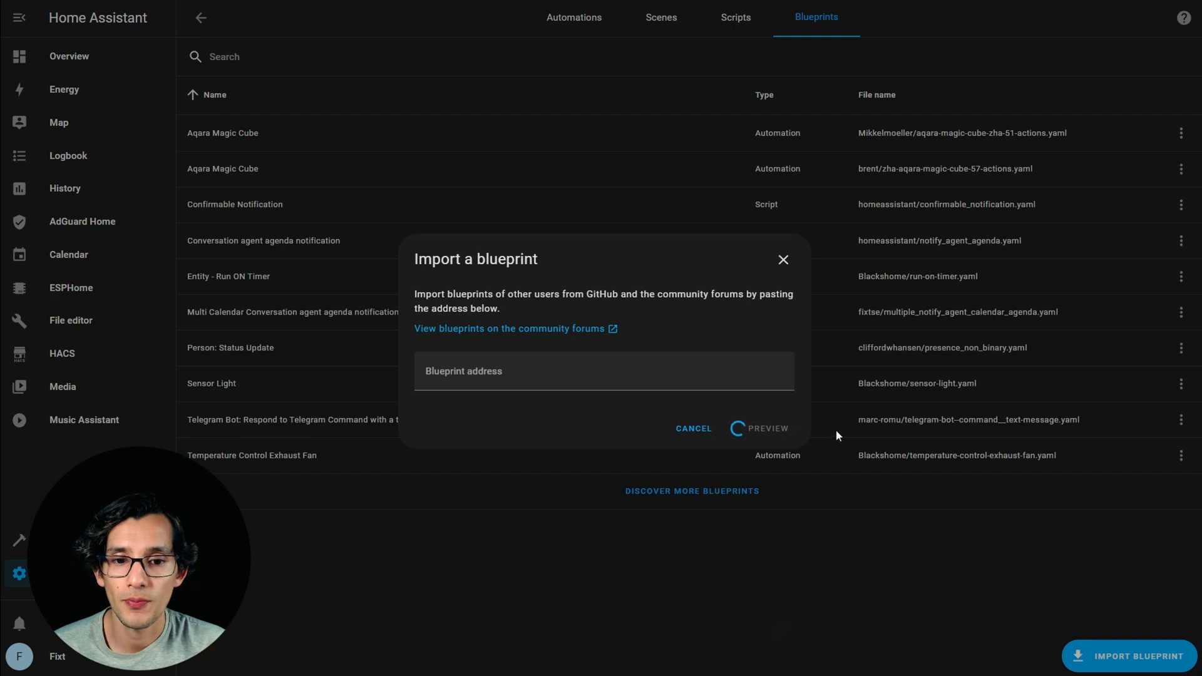
pyautogui.click(754, 646)
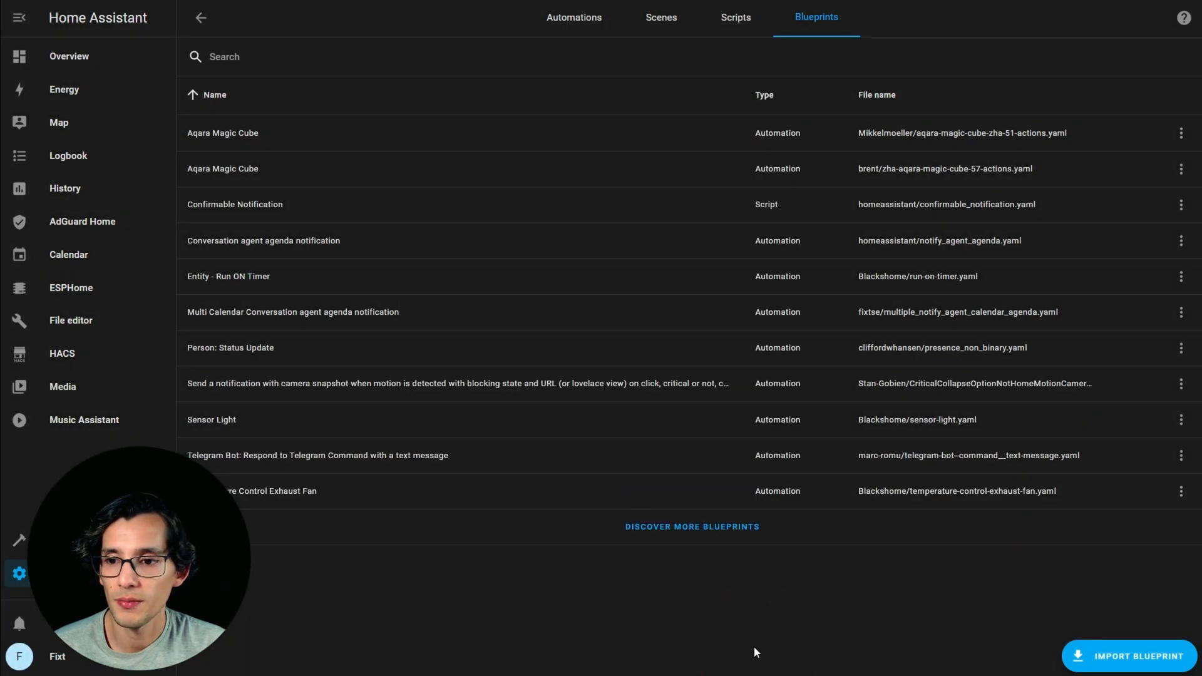
# Create an automation from the camera snapshot notification blueprint and select Entrance Motion Sensor Motion as its motion sensor.
pyautogui.click(370, 383)
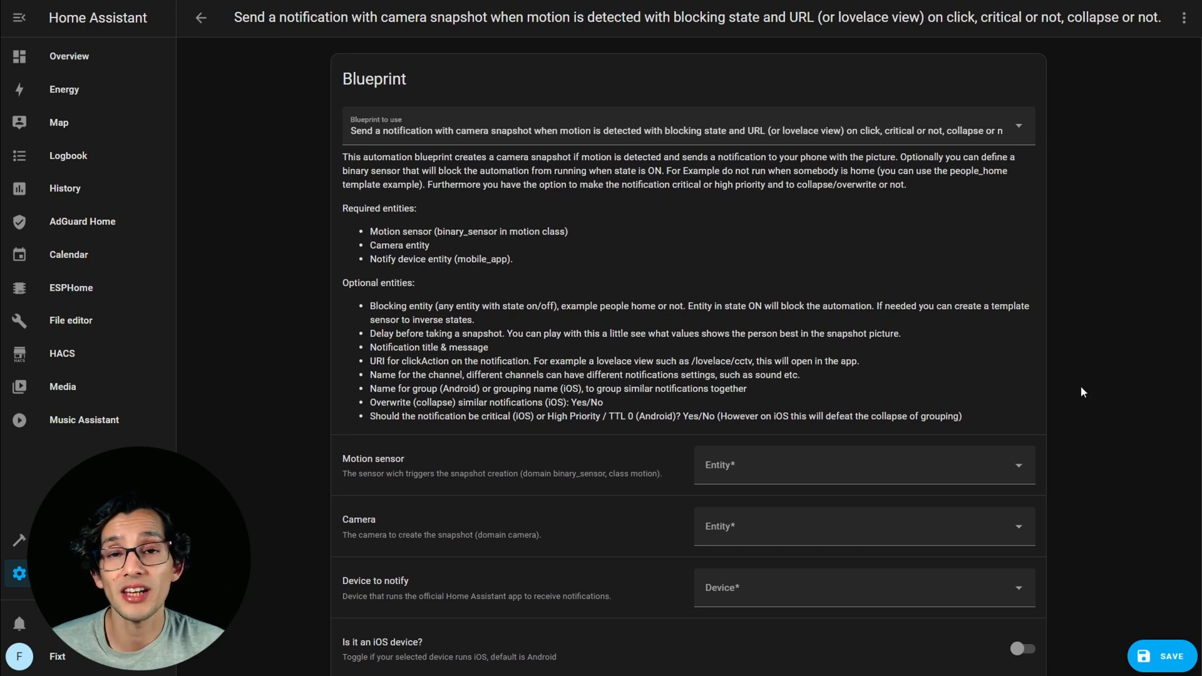
pyautogui.scroll(-3, 1081, 385)
pyautogui.click(981, 313)
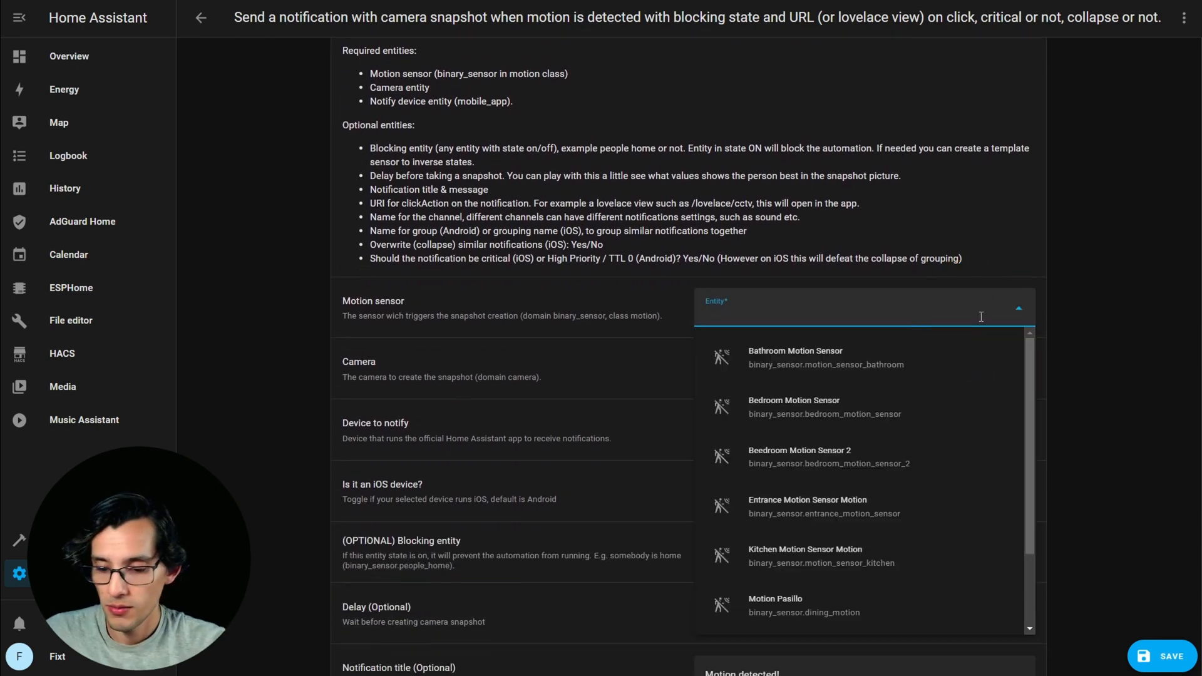
pyautogui.write('entran')
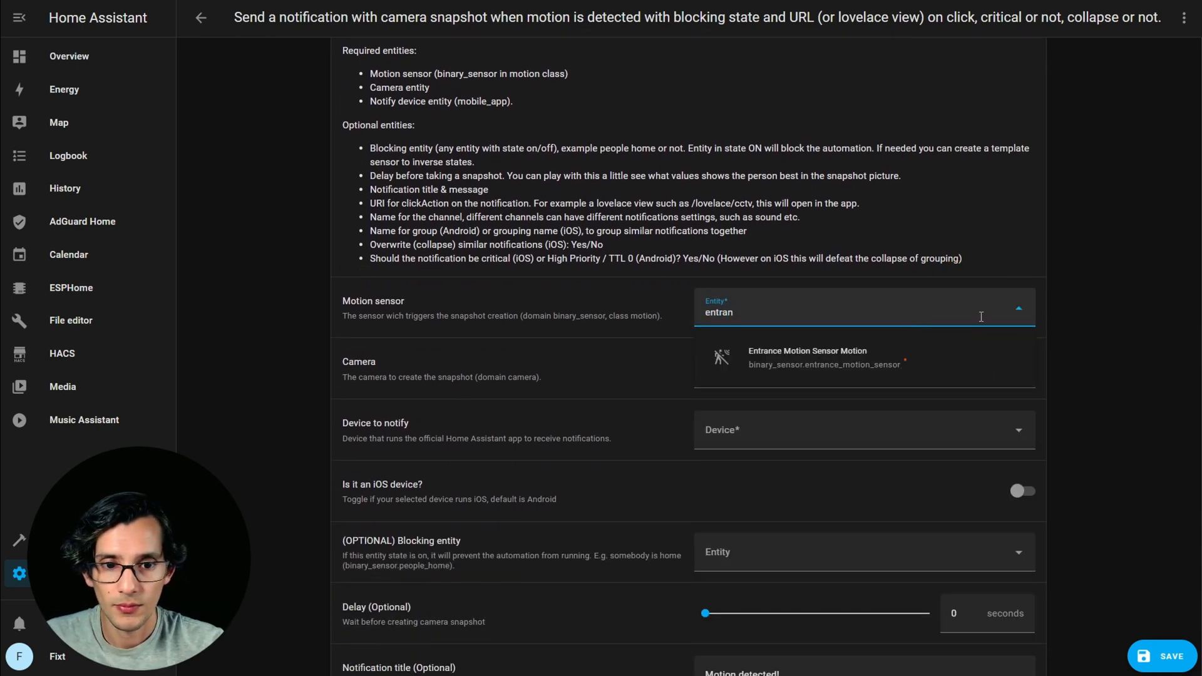
pyautogui.click(905, 360)
# Select Entrance Camera as the camera and Oneplus7 as the device to notify.
pyautogui.click(1014, 370)
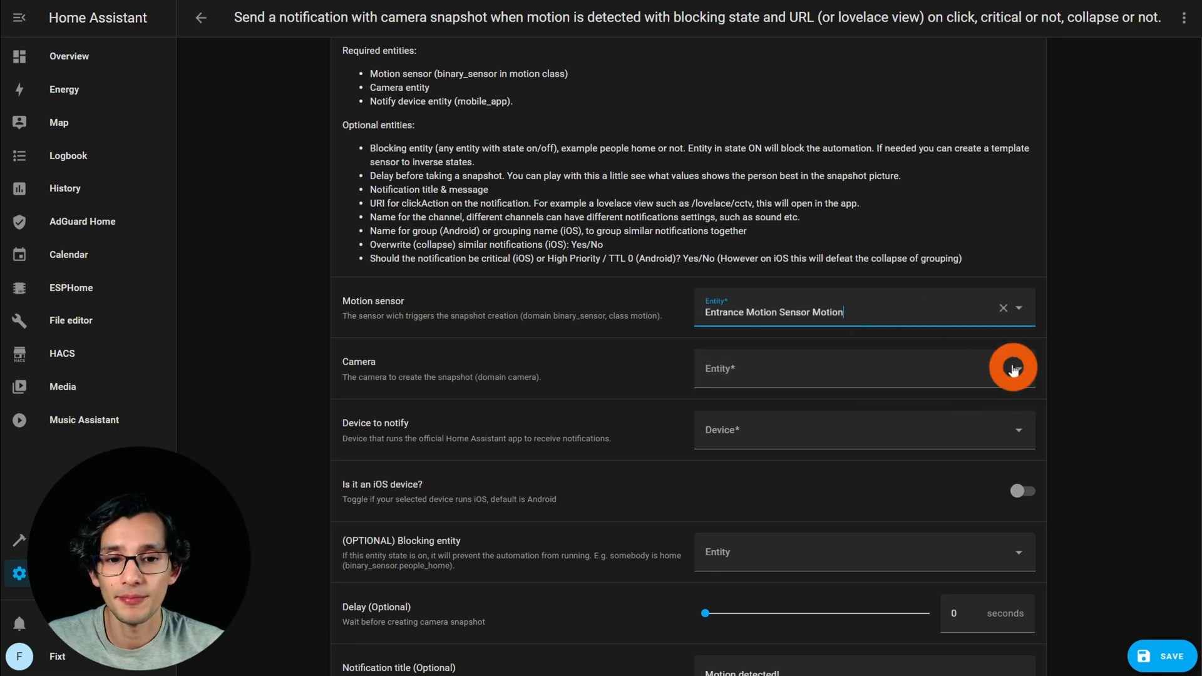
pyautogui.write('entrace')
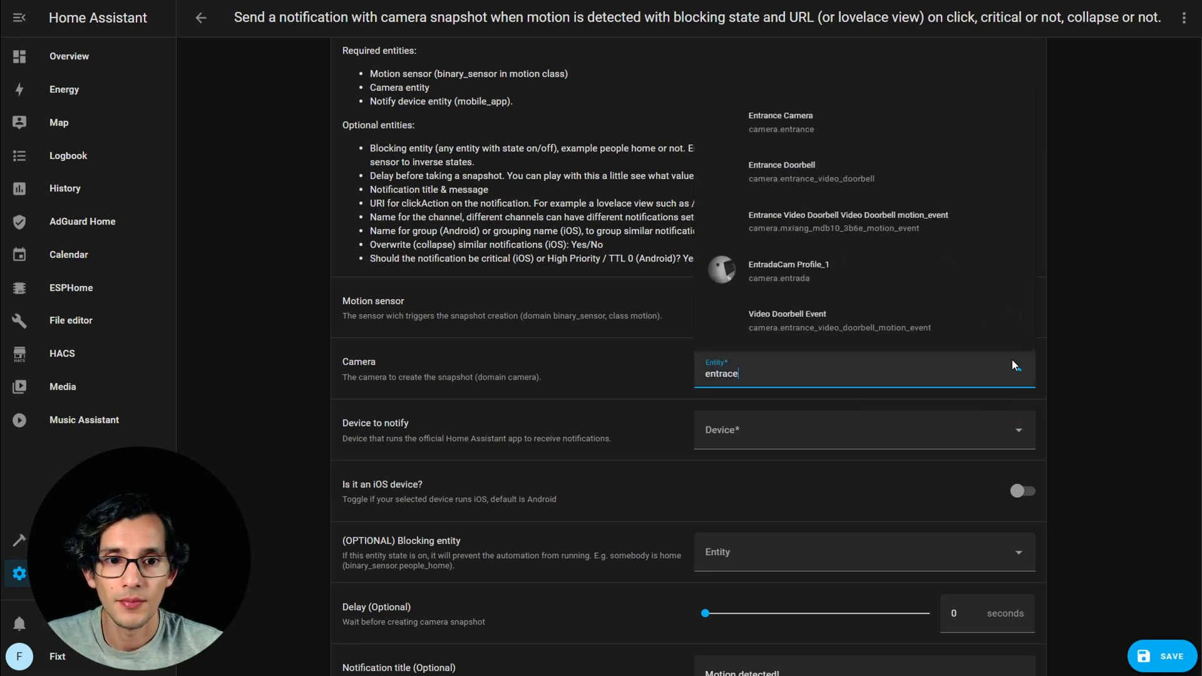
pyautogui.click(855, 121)
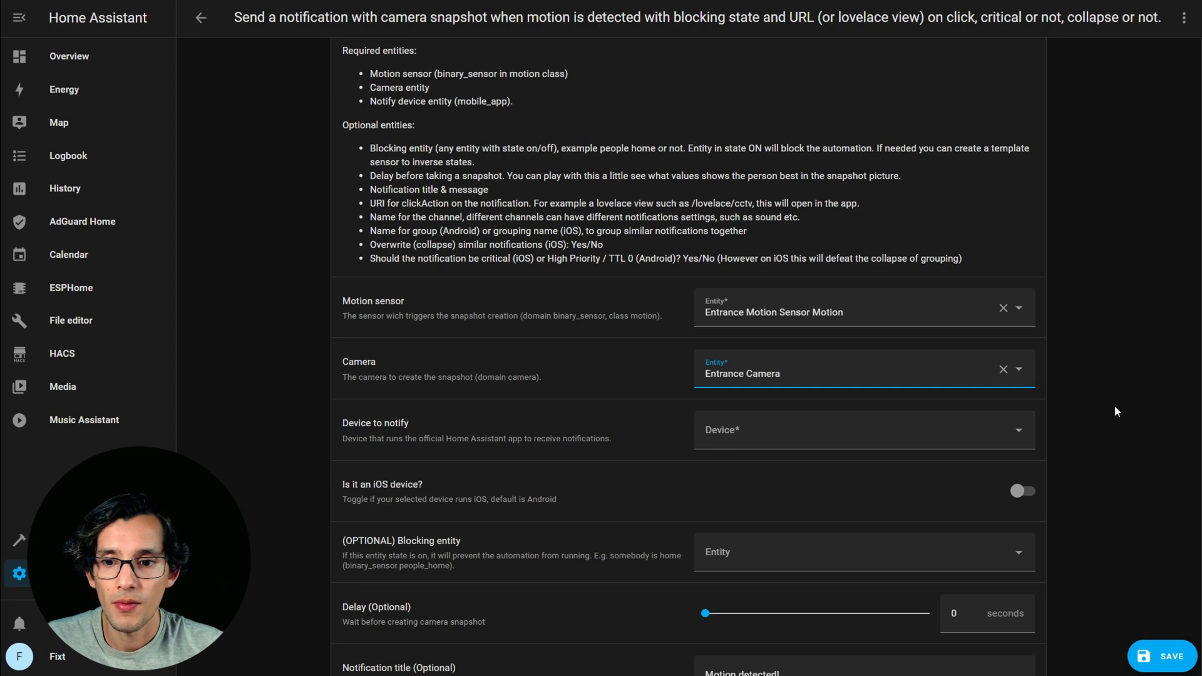
pyautogui.scroll(-1, 1115, 409)
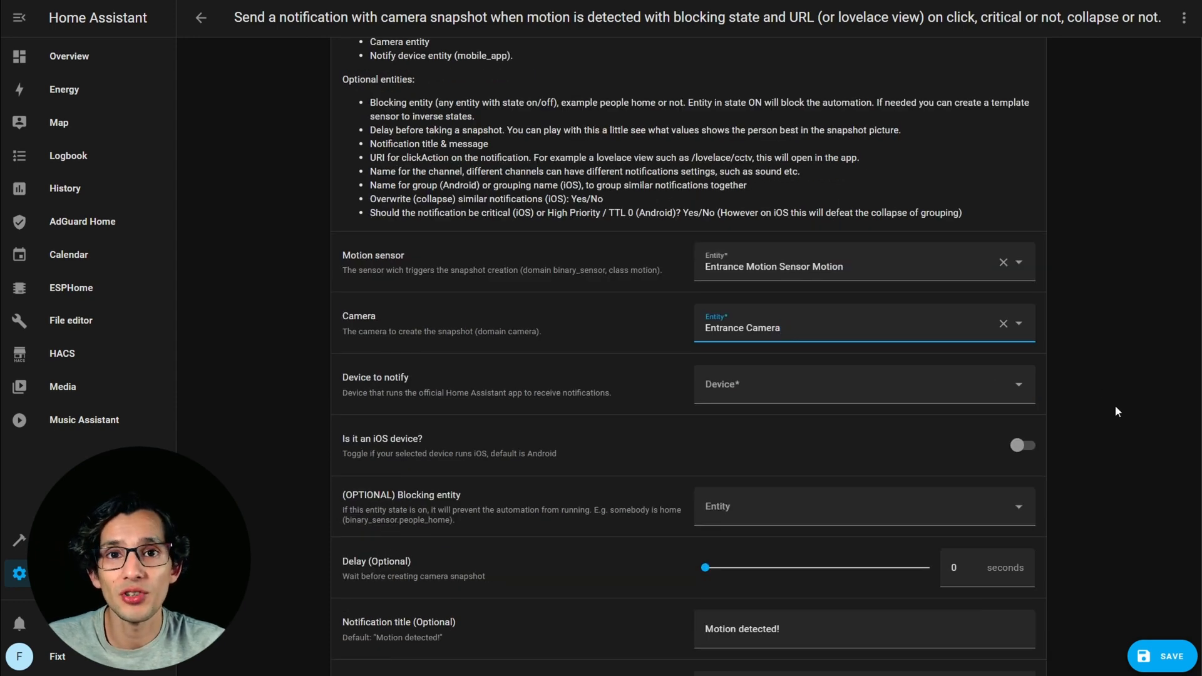
pyautogui.click(1016, 388)
pyautogui.click(939, 493)
# Set the notification's ClickAction URI to /lovelace/entrance_camera, leaving the other optional settings at their defaults.
pyautogui.scroll(-1, 1141, 541)
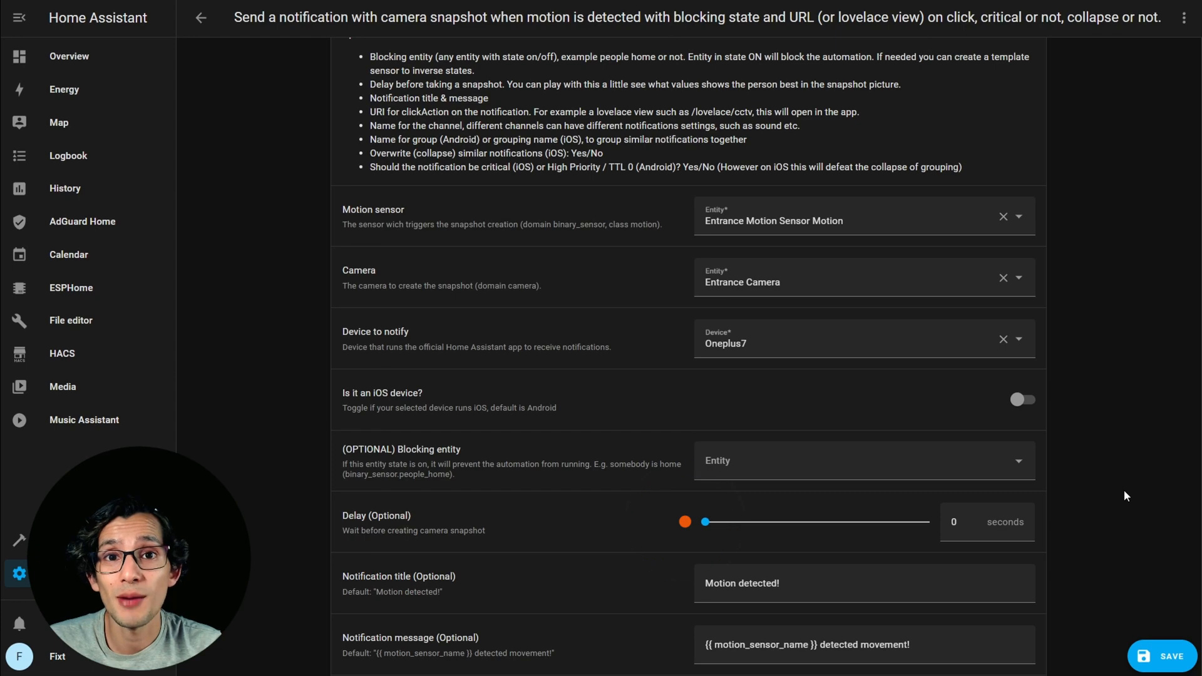
pyautogui.scroll(-2, 1099, 416)
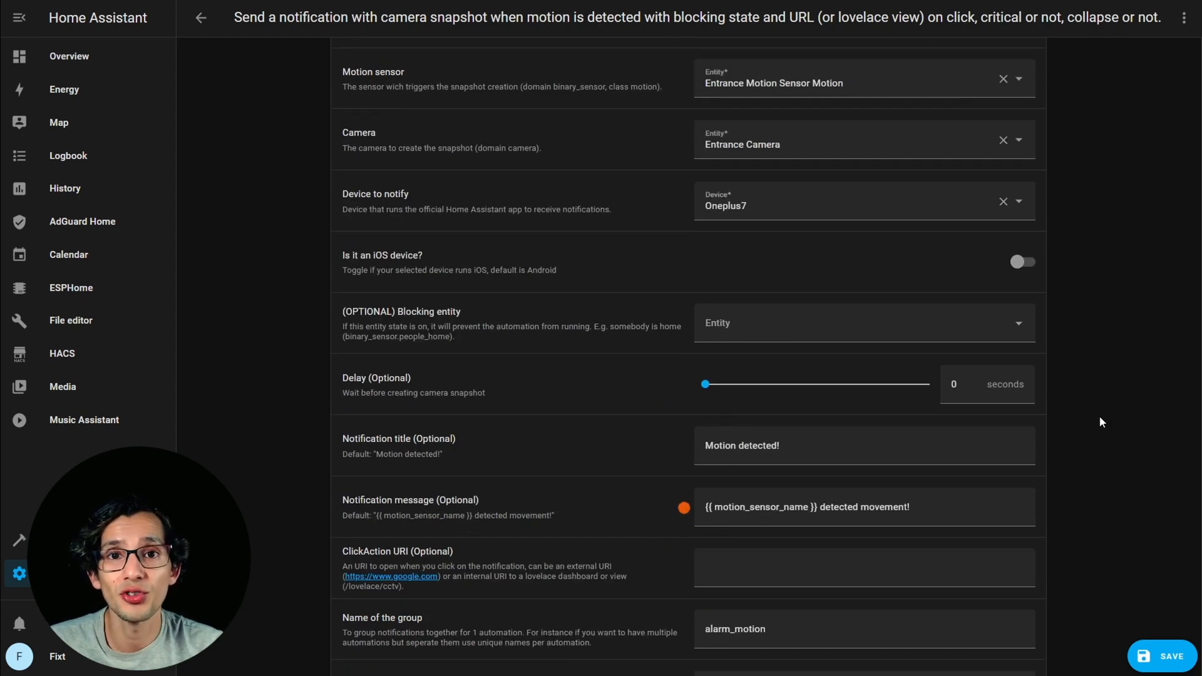
pyautogui.scroll(-3, 1093, 395)
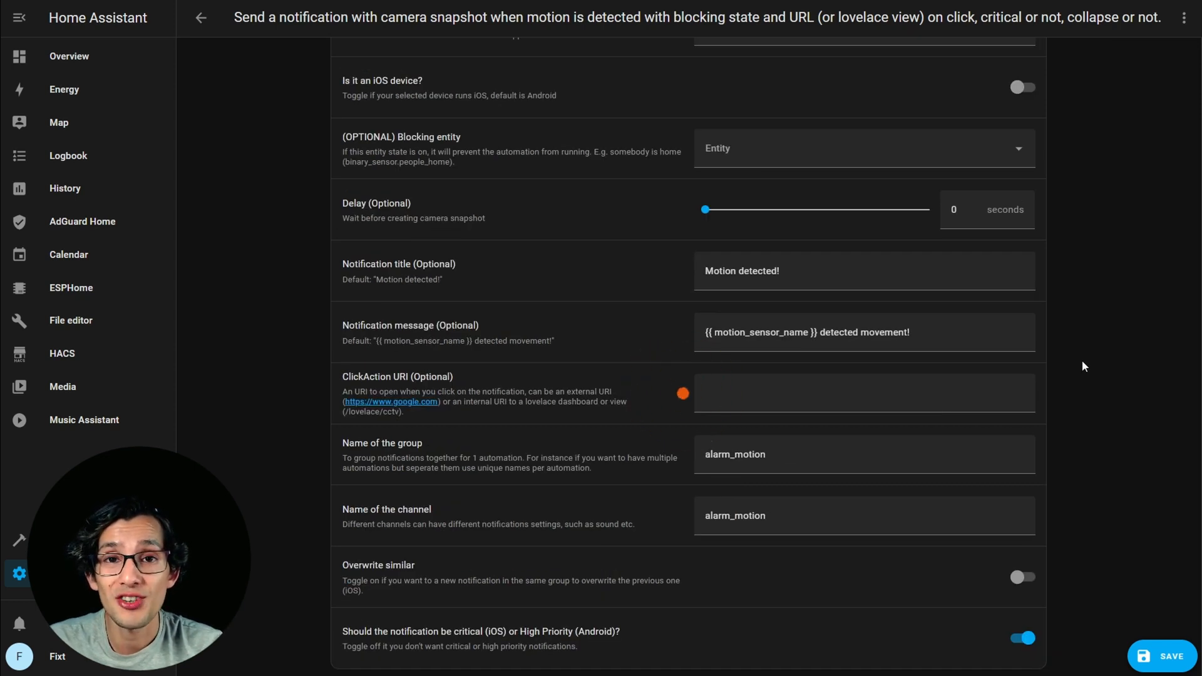
pyautogui.click(836, 395)
pyautogui.write('/lo')
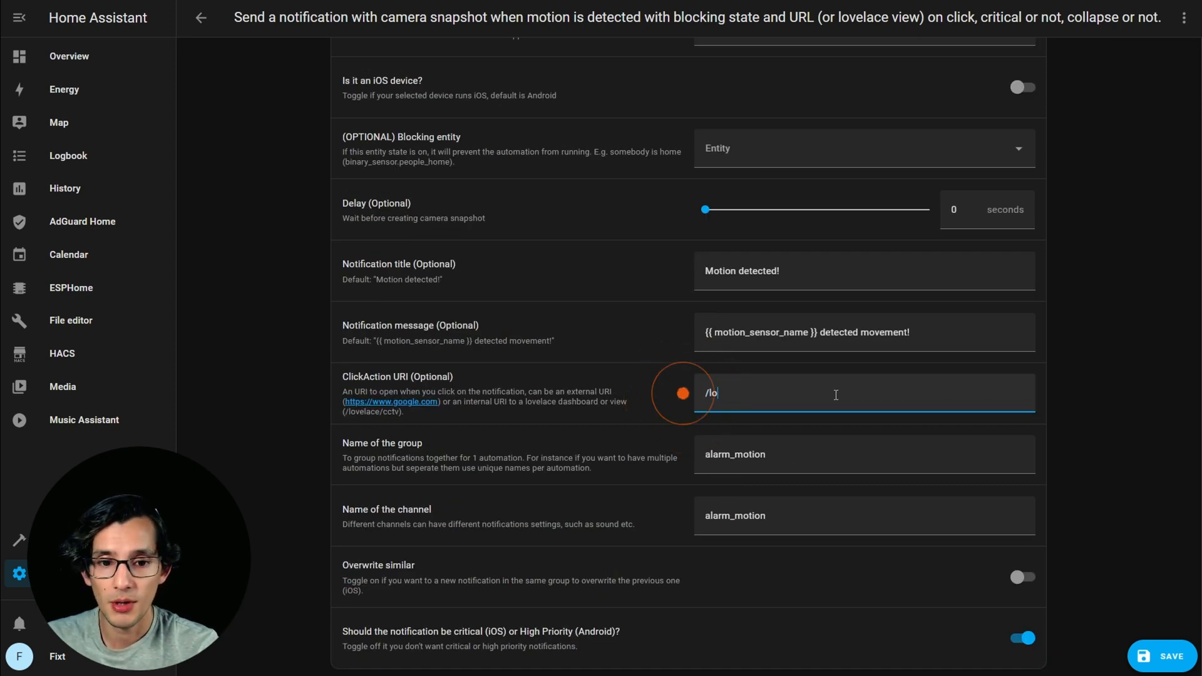
pyautogui.write('velace/e')
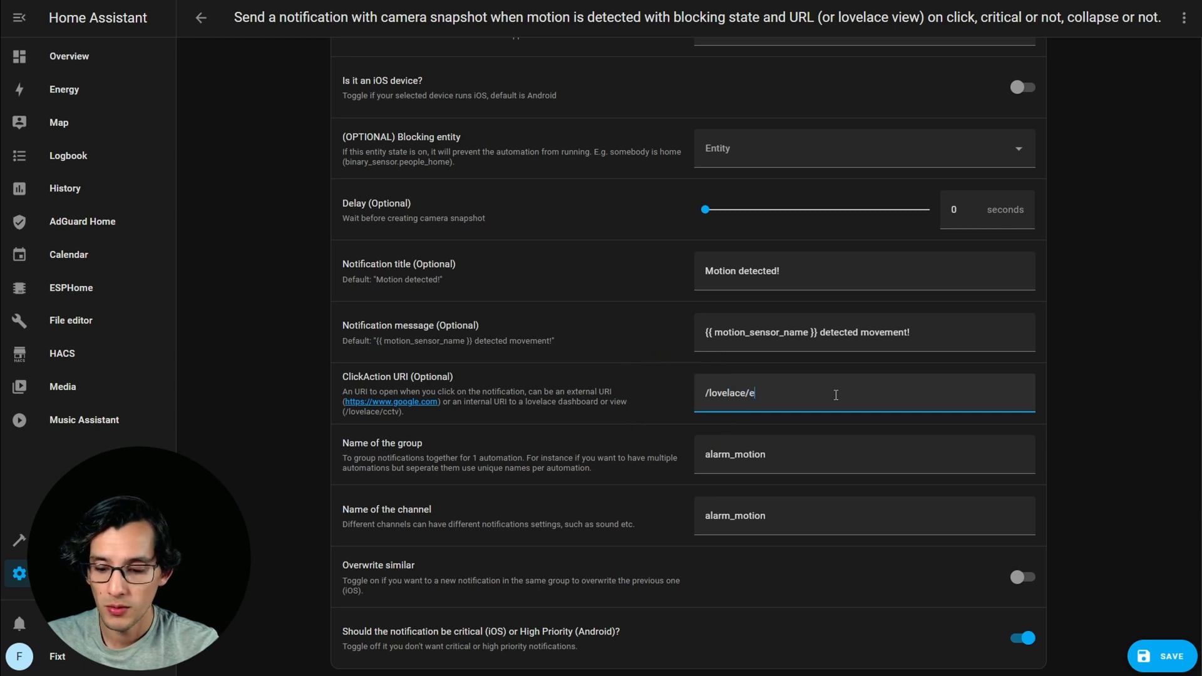
pyautogui.write('ntrance_camera')
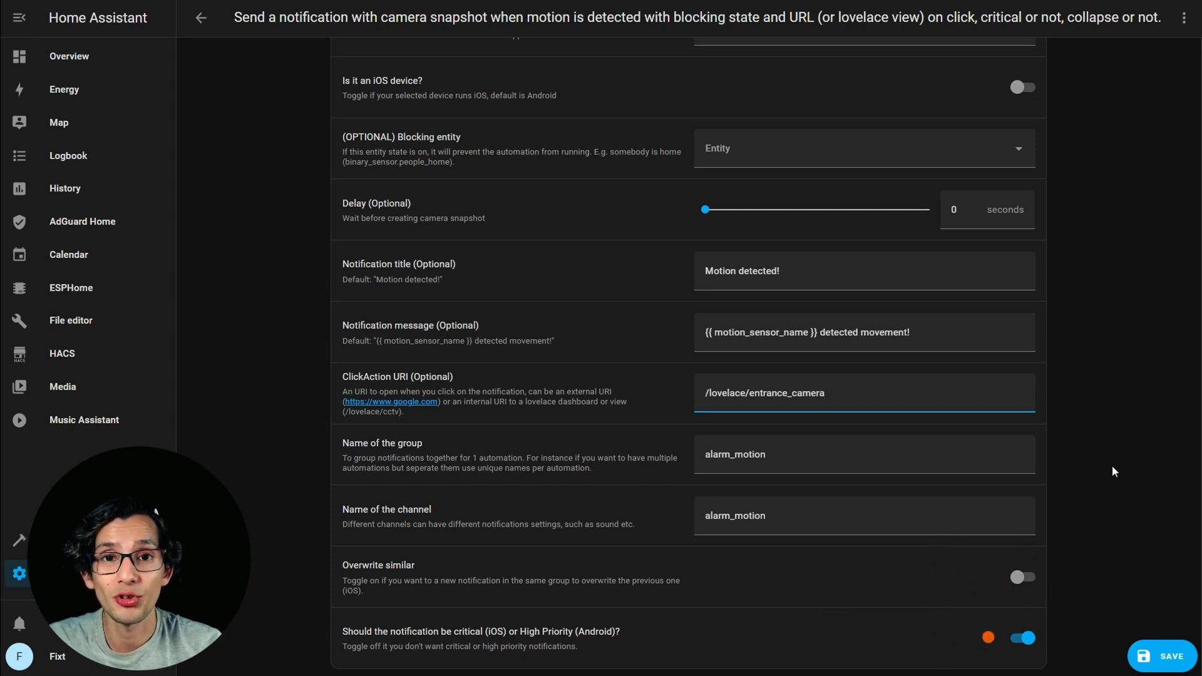
# Save the camera notification automation, replacing the end of its proposed name with test.
pyautogui.click(1163, 657)
pyautogui.moveTo(718, 314); pyautogui.dragTo(682, 312)
pyautogui.write('test')
pyautogui.click(701, 428)
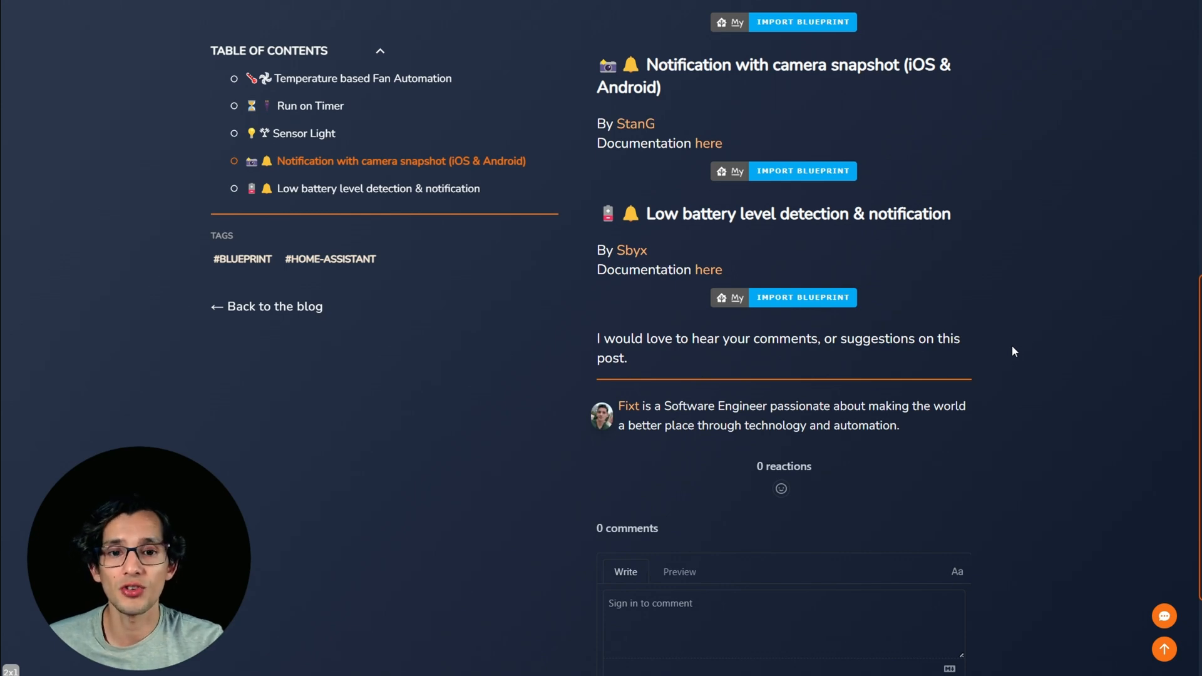
# Import the Low battery level detection & notification blueprint from the blog post into Home Assistant.
pyautogui.click(820, 297)
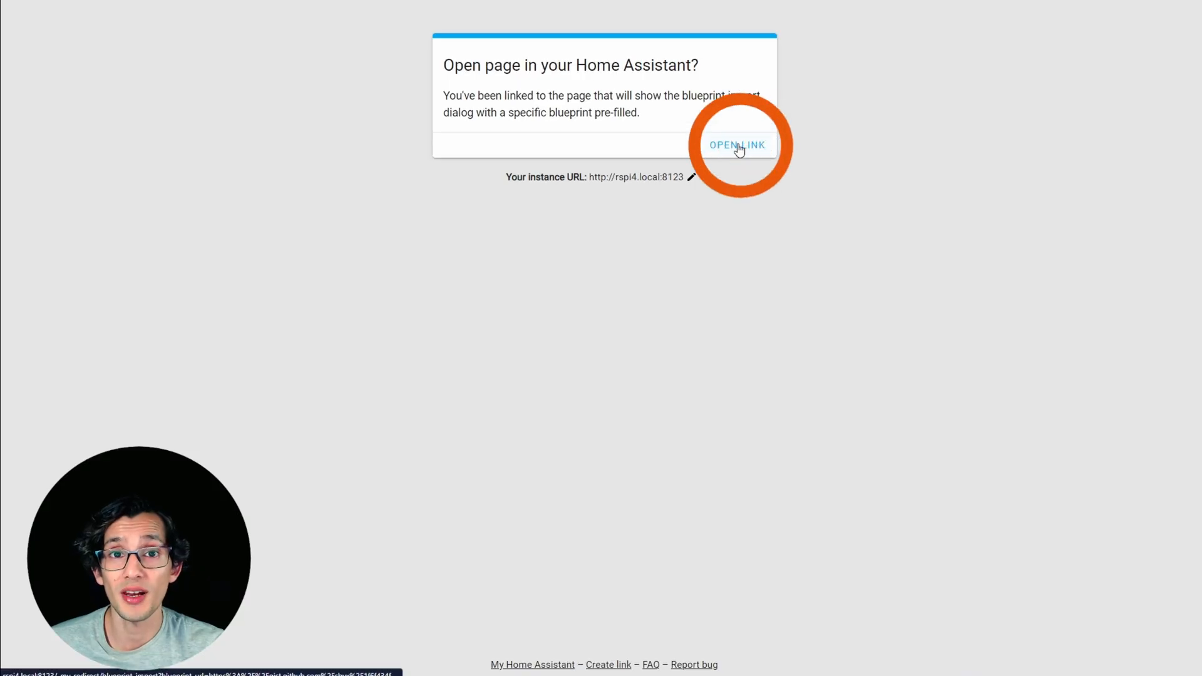
pyautogui.click(741, 149)
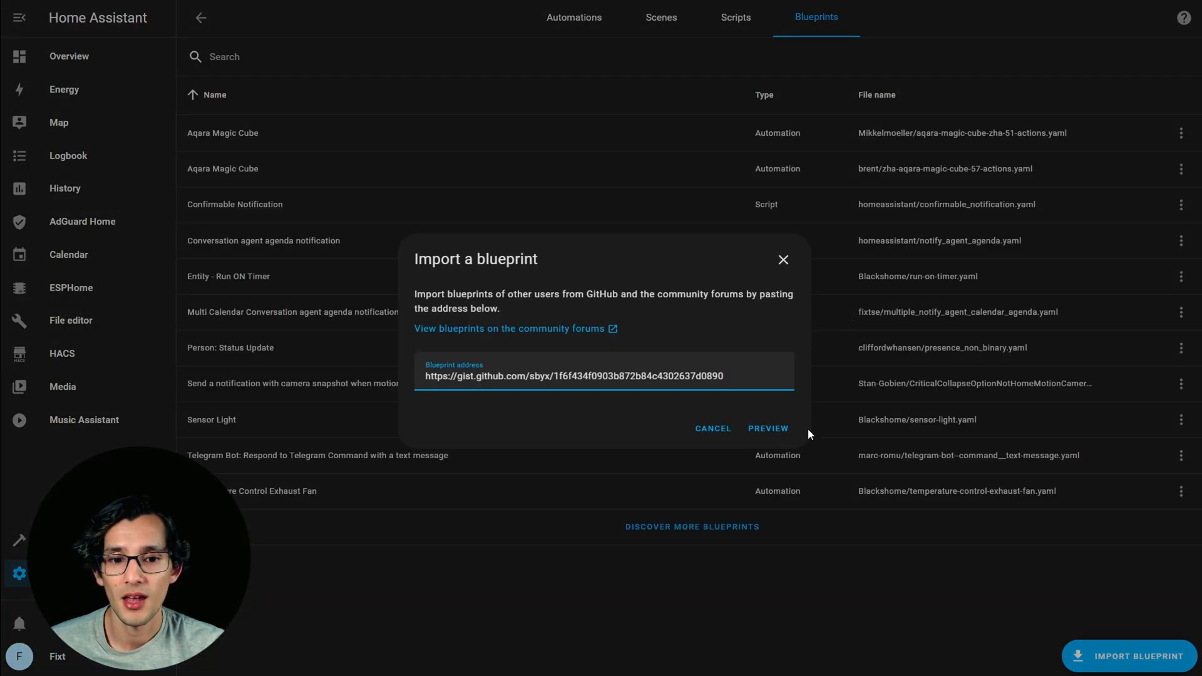
pyautogui.click(769, 435)
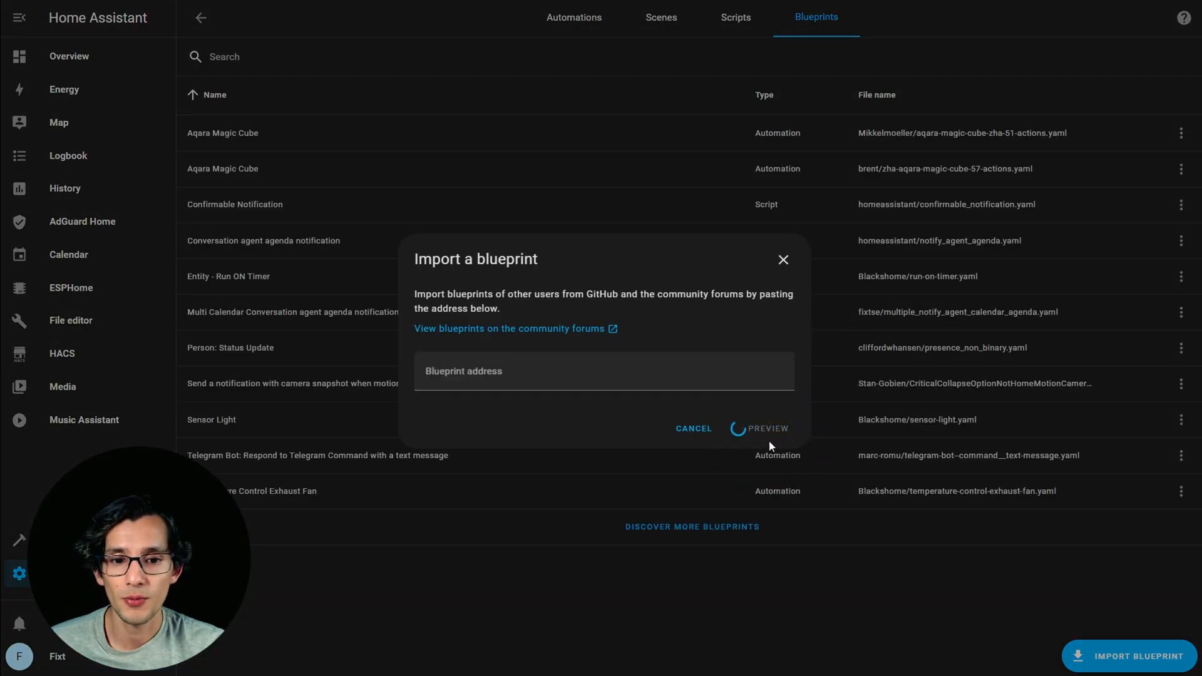
pyautogui.click(759, 446)
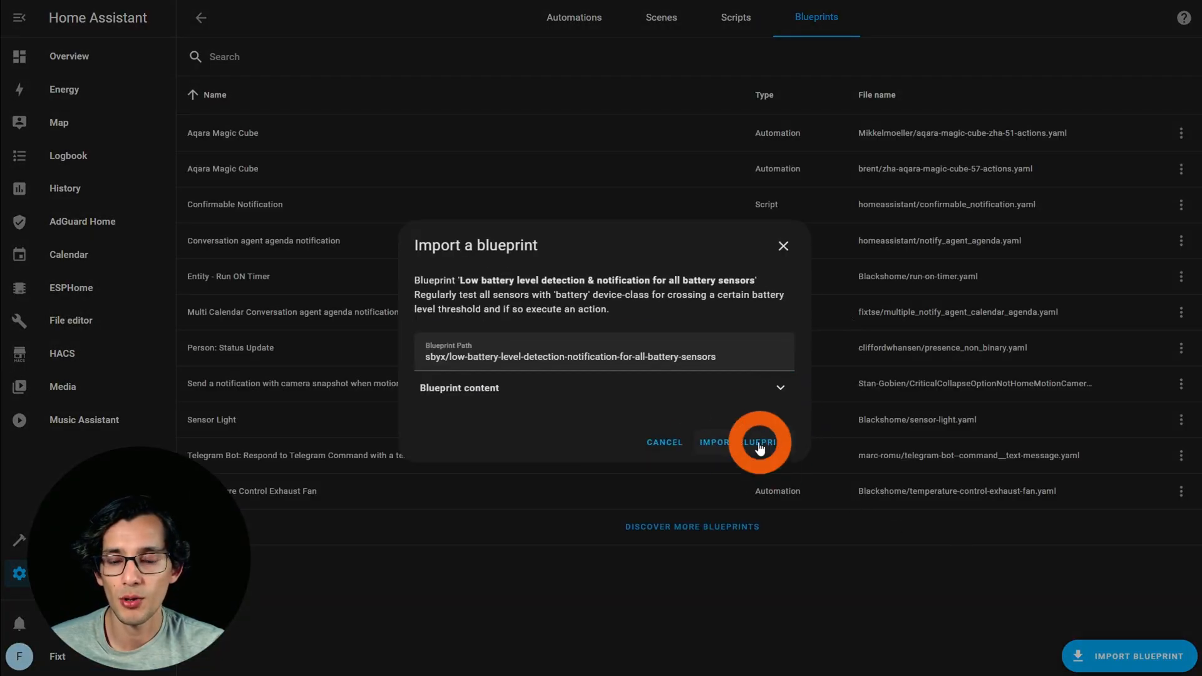
# Create an automation from the low battery blueprint with a 10% warning threshold and a test time of 9:00:00 AM.
pyautogui.click(398, 311)
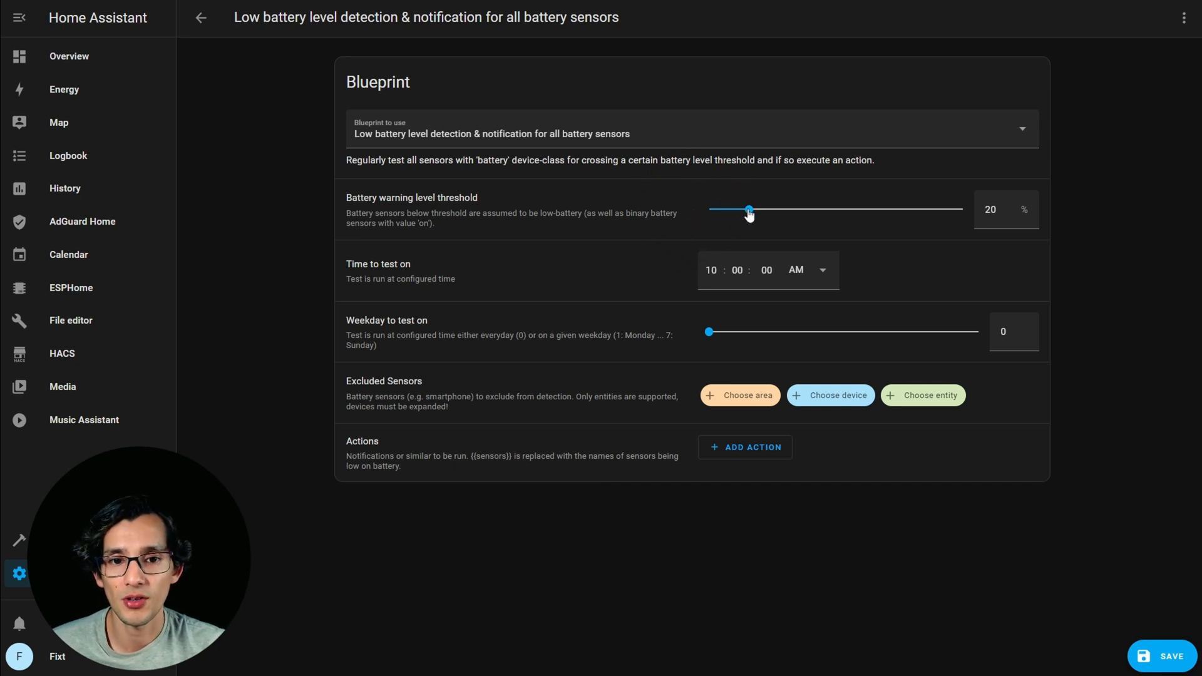
pyautogui.moveTo(749, 210); pyautogui.dragTo(723, 213)
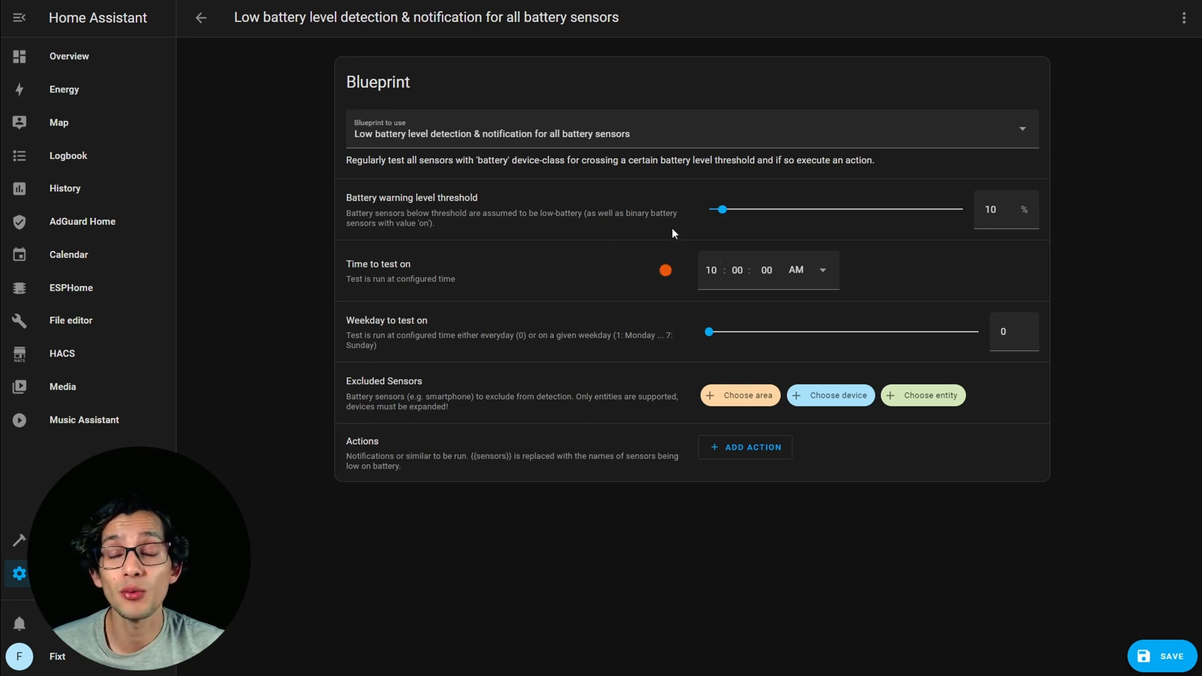
pyautogui.click(710, 270)
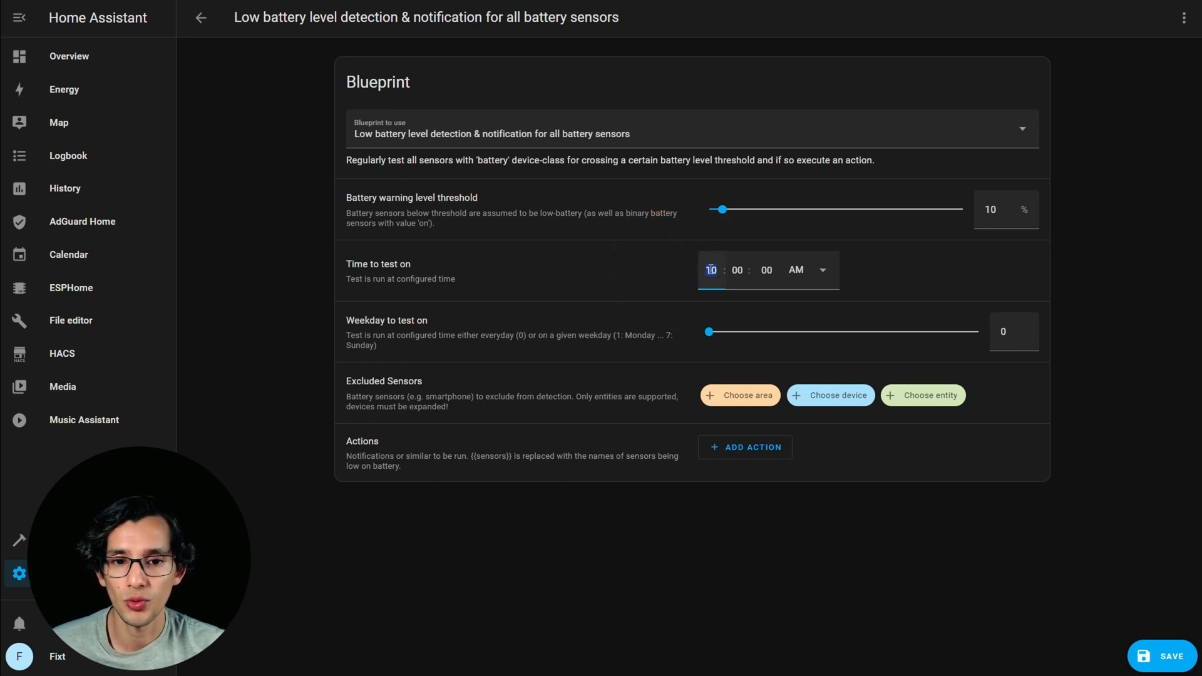
pyautogui.write('9')
pyautogui.click(933, 285)
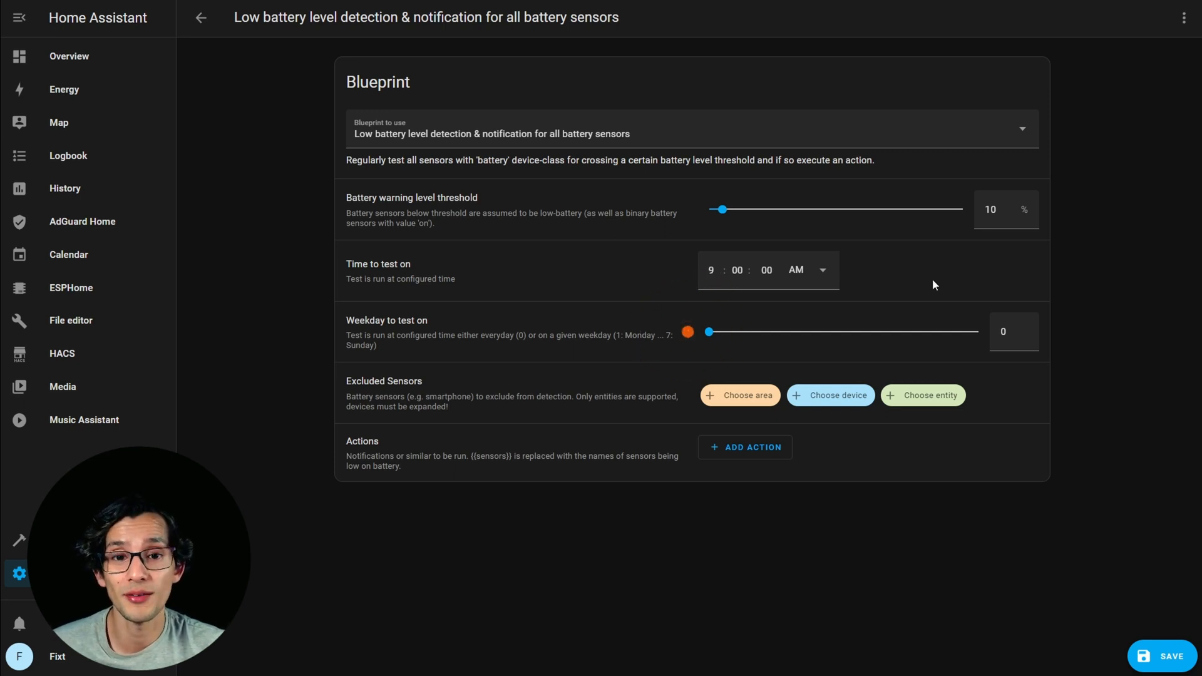
# Set the weekday to test on to 6 and exclude the Oneplus7 Battery level sensor from detection.
pyautogui.moveTo(813, 334); pyautogui.dragTo(938, 336)
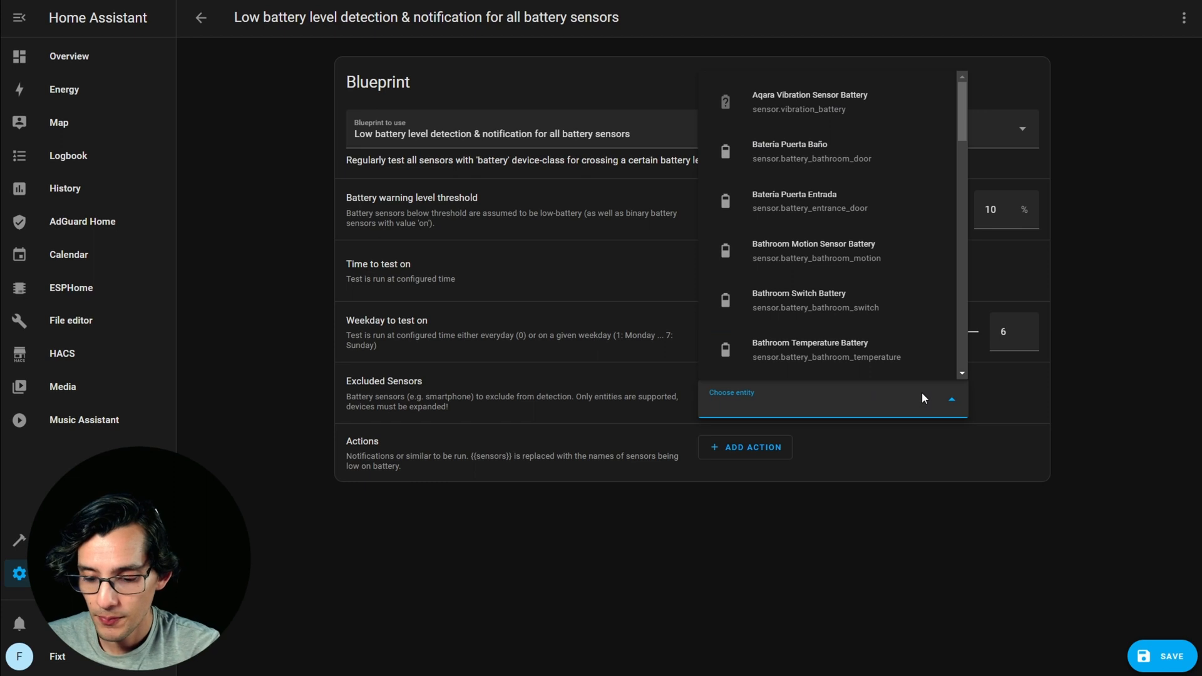
pyautogui.write('oneplu')
pyautogui.click(862, 362)
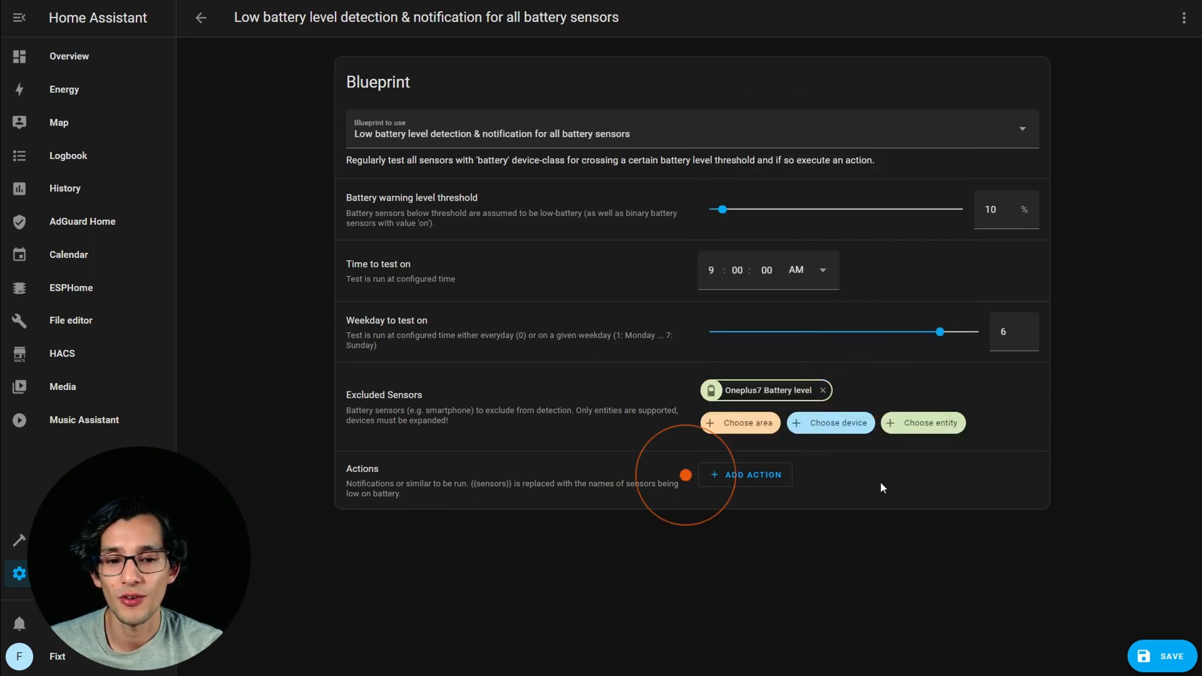
# Add a call service action that uses Notifications: Send a notification with fixt.
pyautogui.click(768, 479)
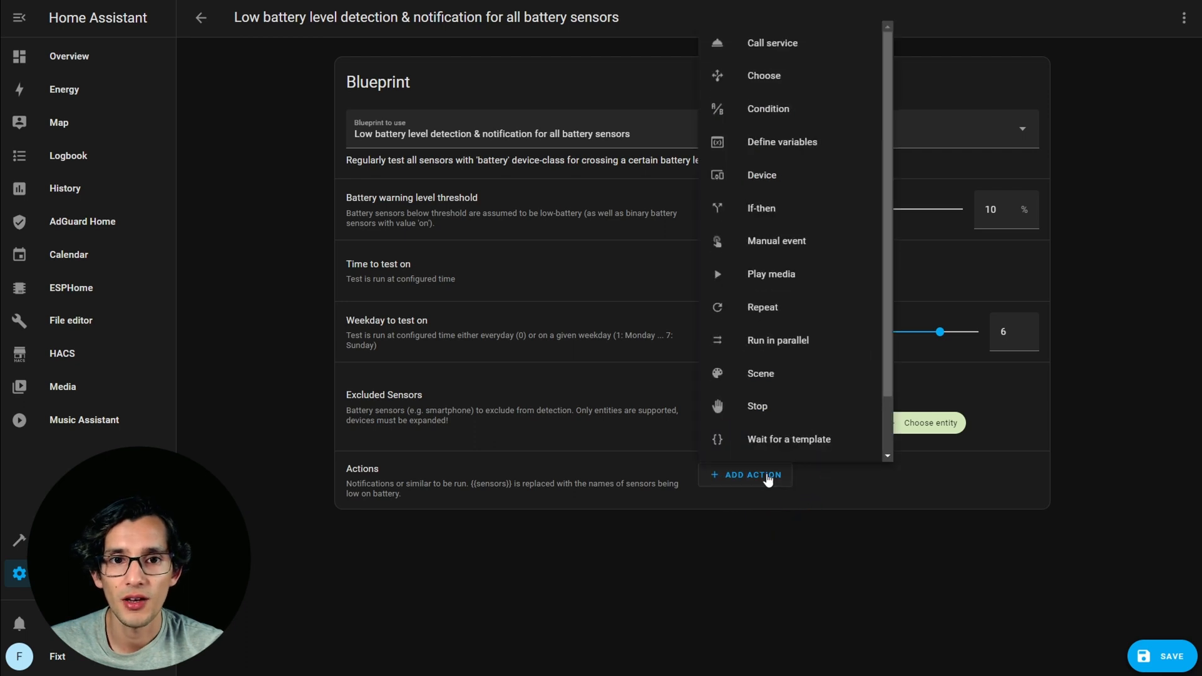
pyautogui.click(789, 44)
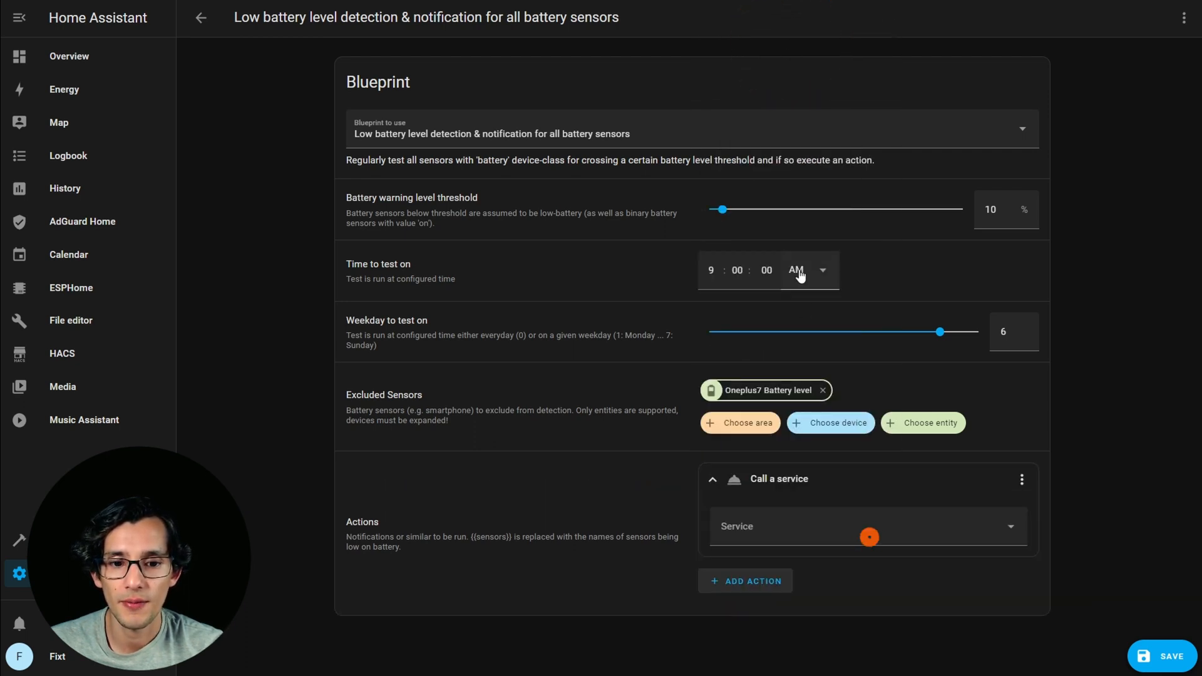
pyautogui.click(847, 529)
pyautogui.write('notify.')
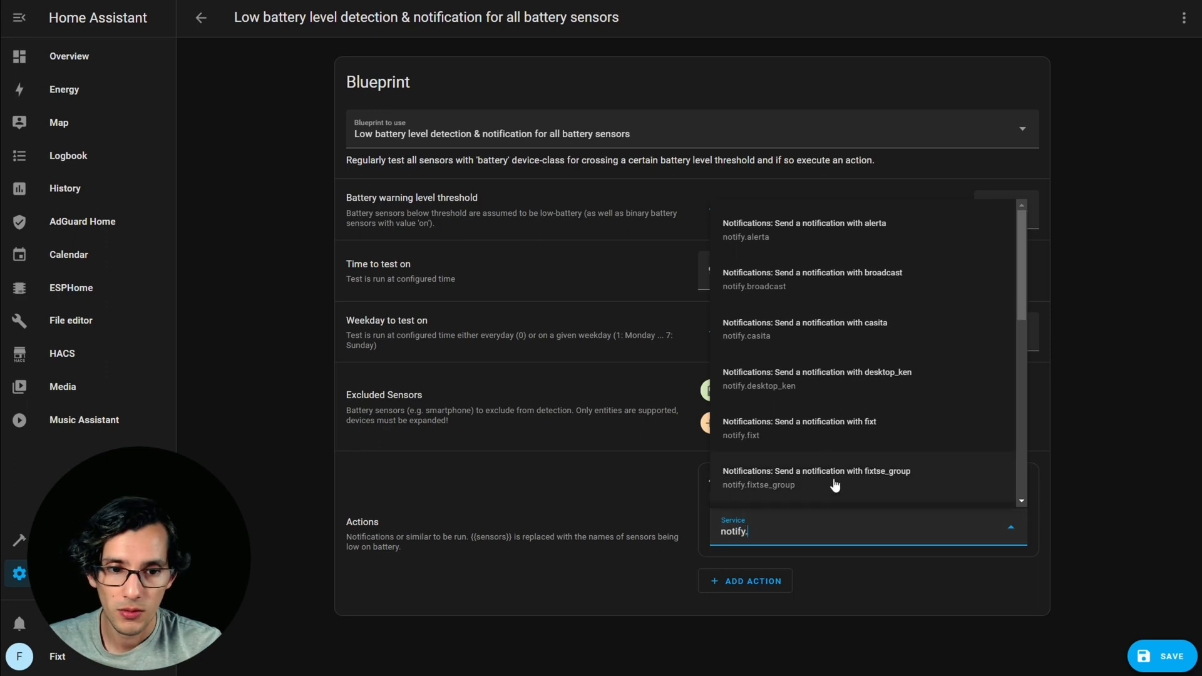
pyautogui.click(836, 424)
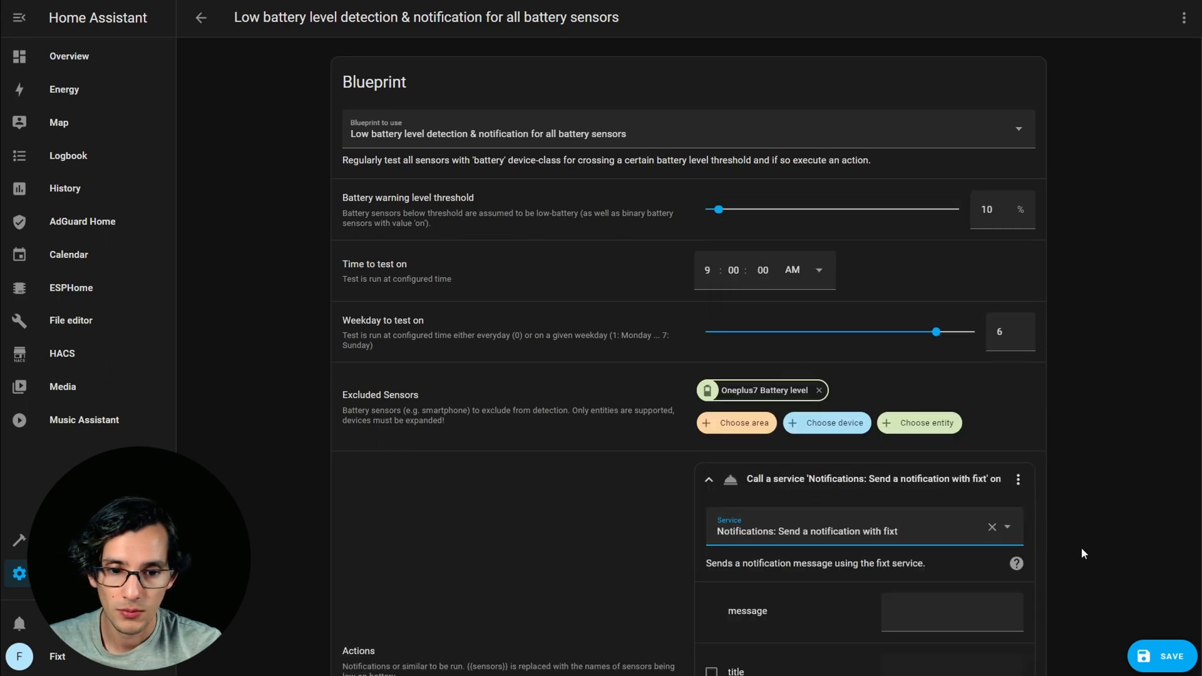
# Switch to the blog post and copy the message template 'Low battery warning for: {{sensors}}'.
pyautogui.scroll(-1, 616, 531)
pyautogui.hotkey('ctrl', 'Tab')
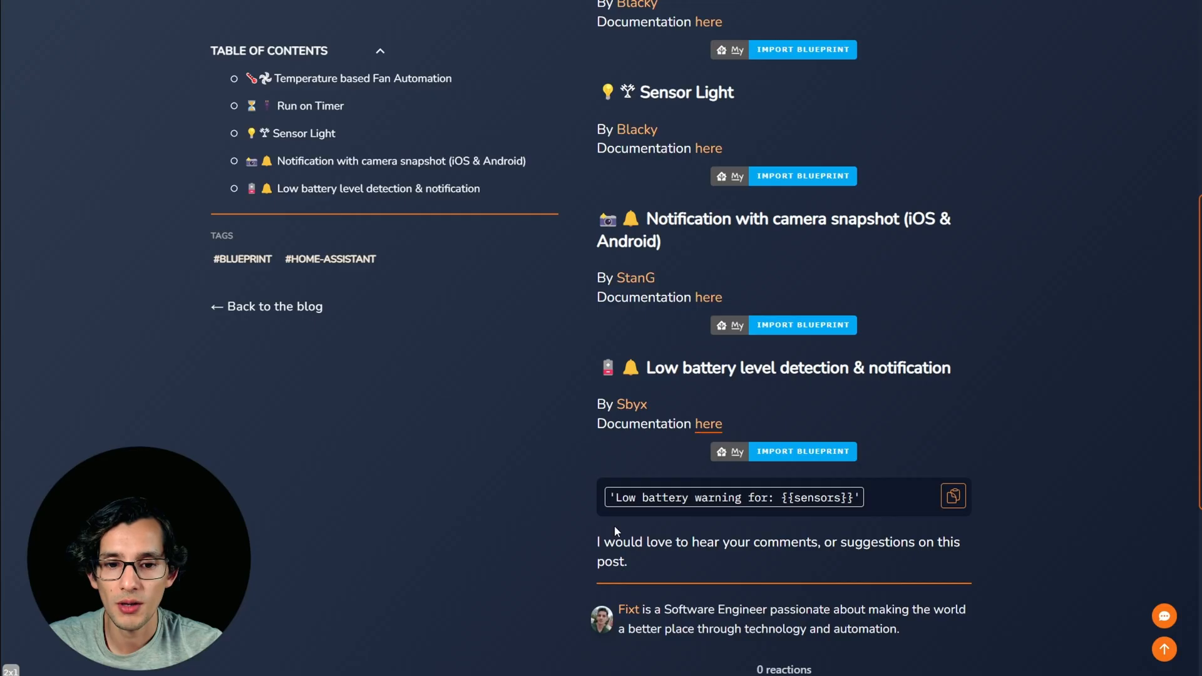
pyautogui.click(953, 497)
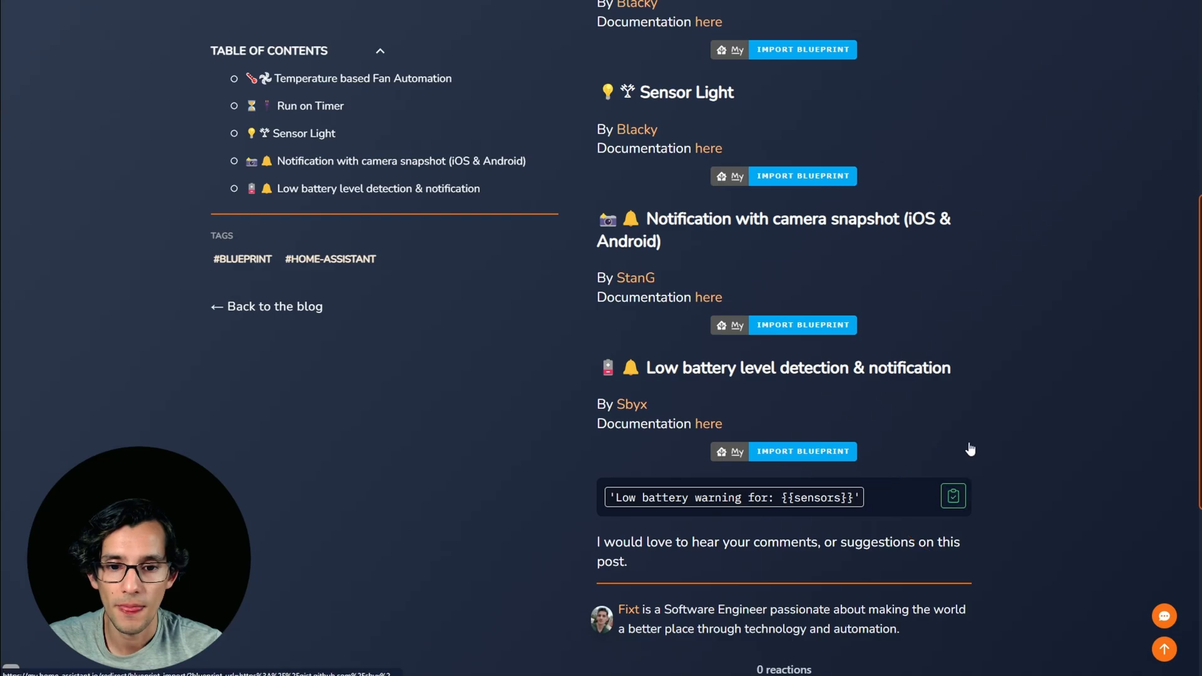
# Switch back to Home Assistant, paste the copied template as the notification message, and remove the extra outer double quotes around it in the YAML.
pyautogui.hotkey('ctrl', 'shift', 'Tab')
pyautogui.hotkey('ctrl', 'v')
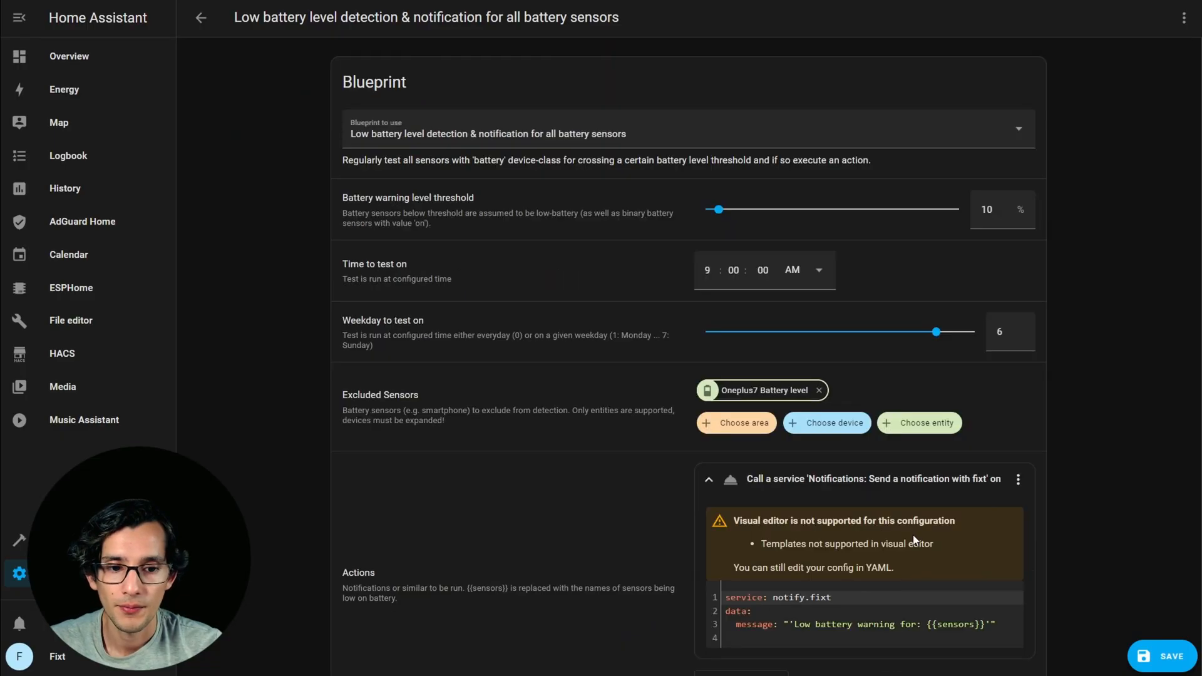
pyautogui.click(788, 626)
pyautogui.press('BackSpace')
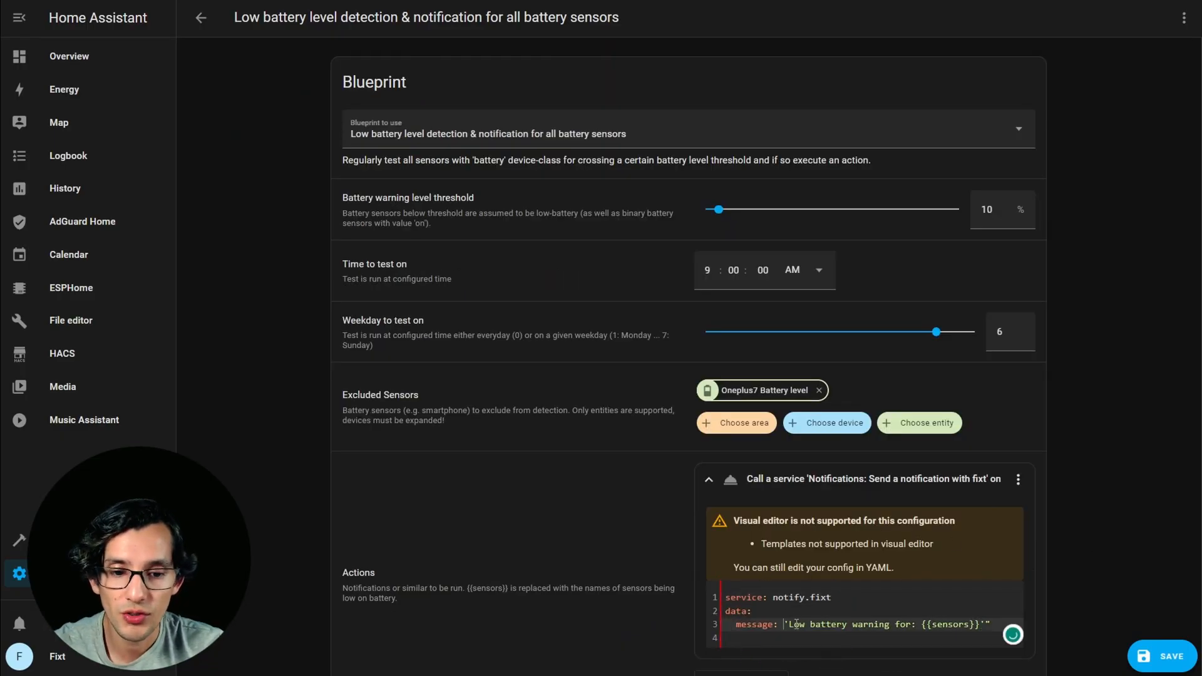
pyautogui.click(997, 622)
pyautogui.press('BackSpace')
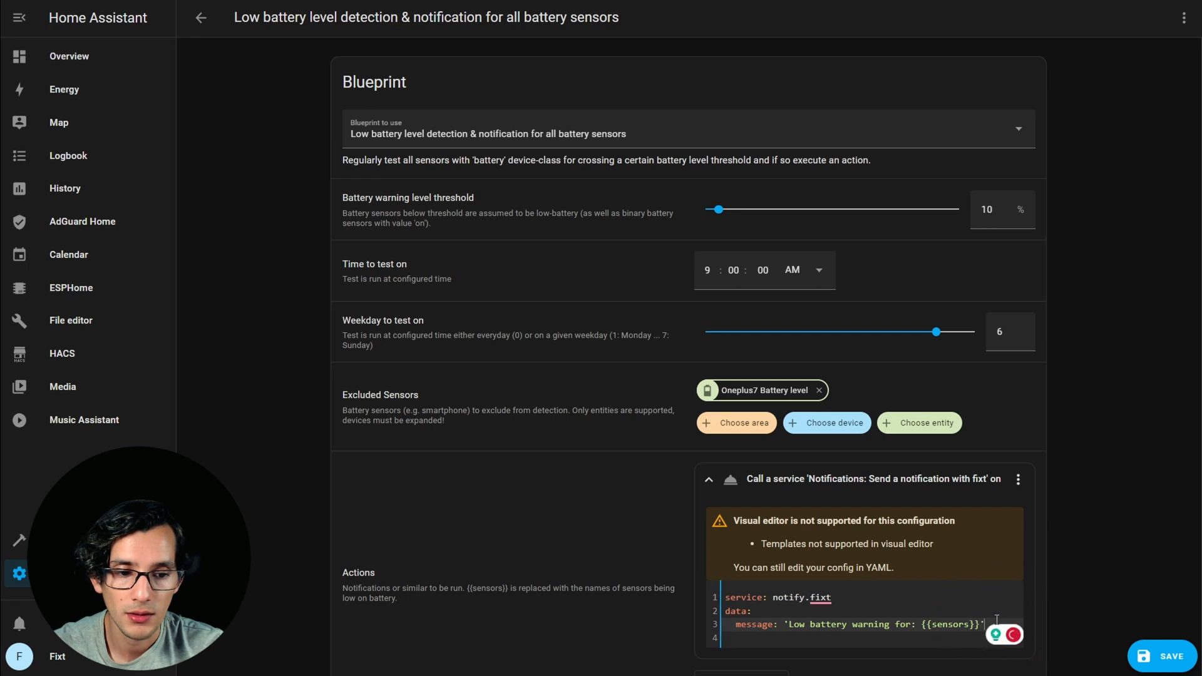
# Save the automation under the name 'Low battery level detection & notification for all battery sensors test'.
pyautogui.click(1149, 669)
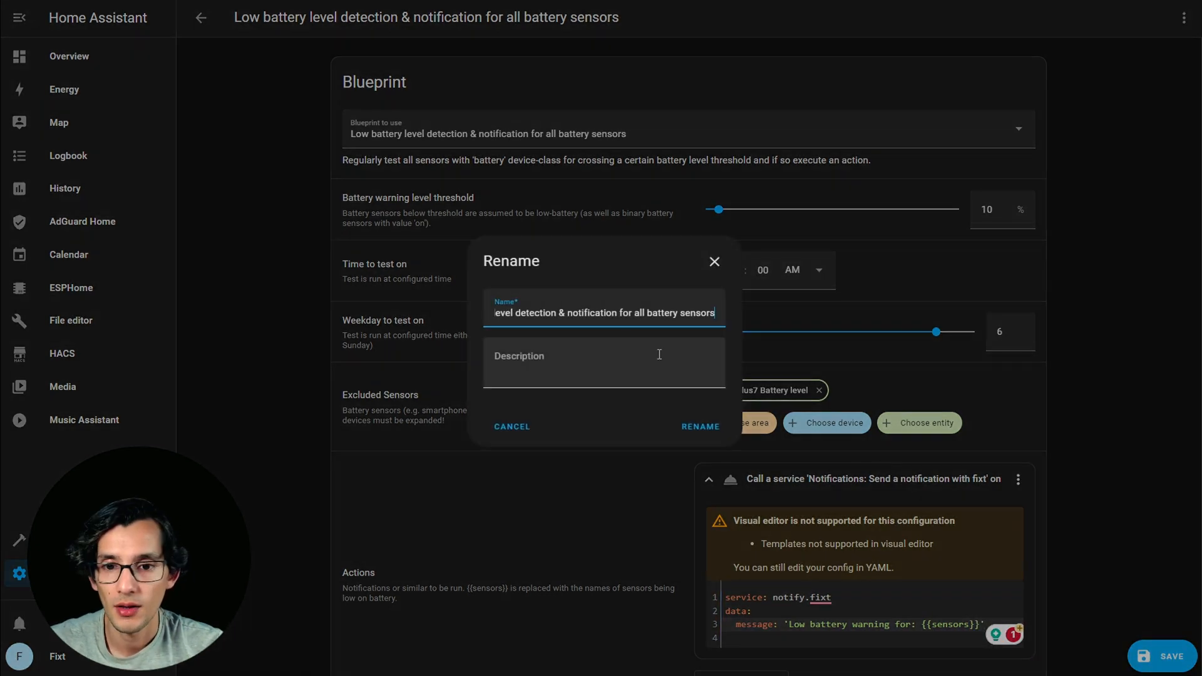
pyautogui.write('test')
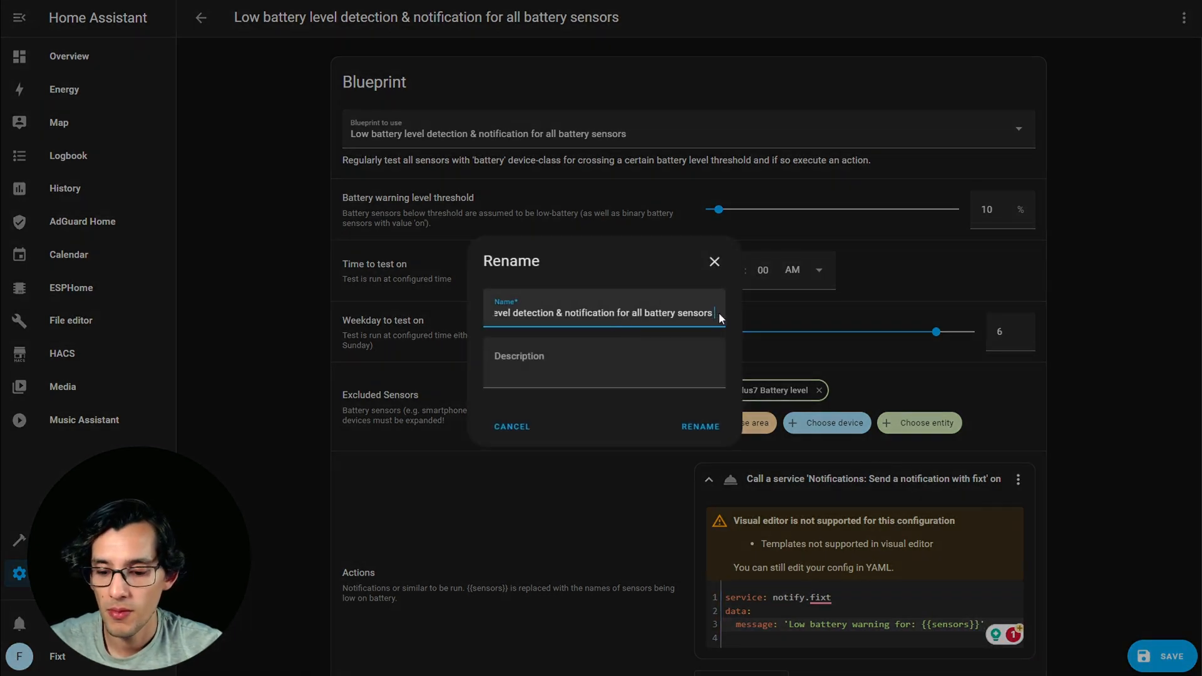
pyautogui.click(710, 429)
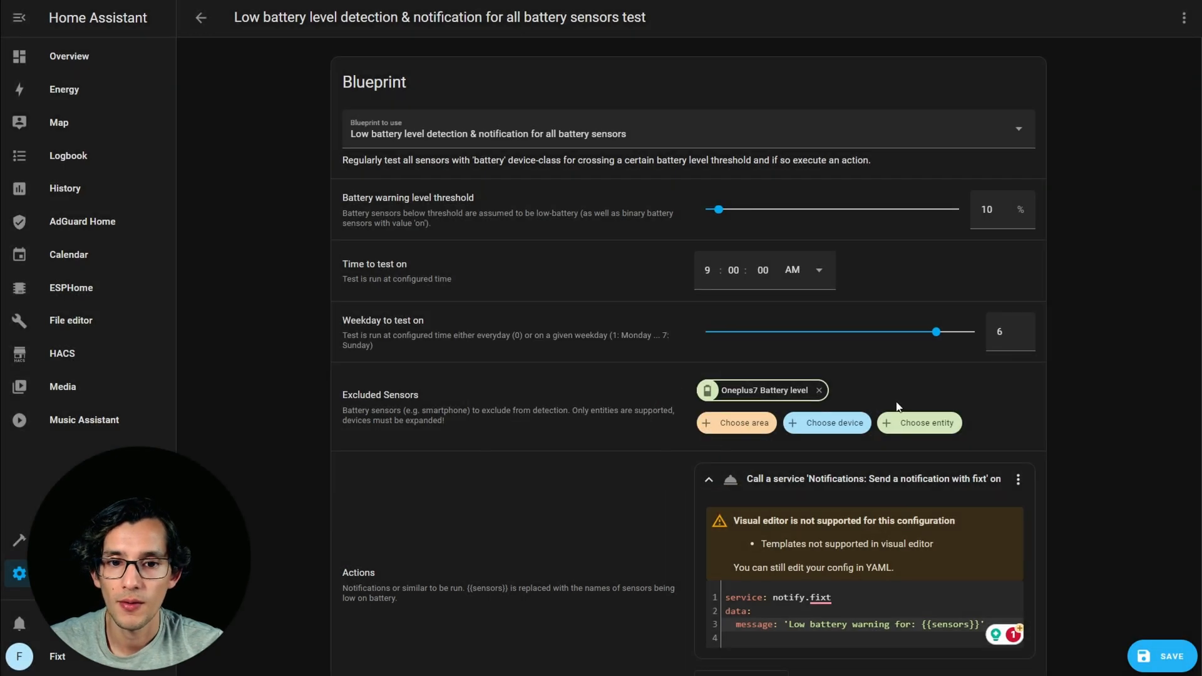